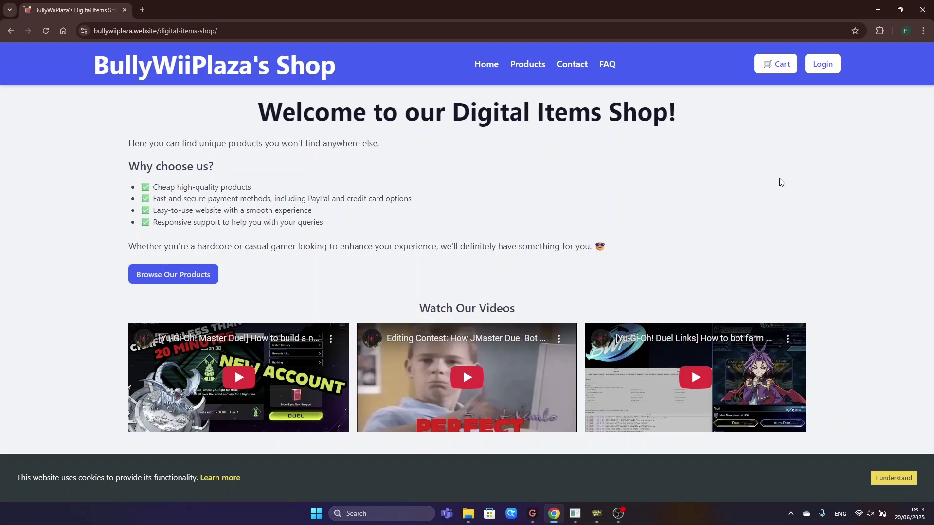
- Check the active browser profile and the shop's web address
{"action": "left_click", "coordinate": [905, 32]}
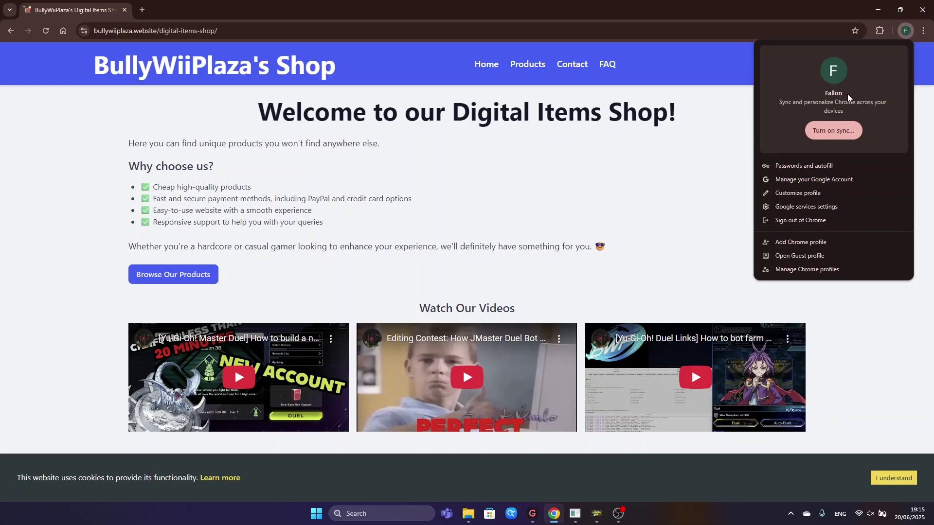
{"action": "left_click", "coordinate": [681, 167]}
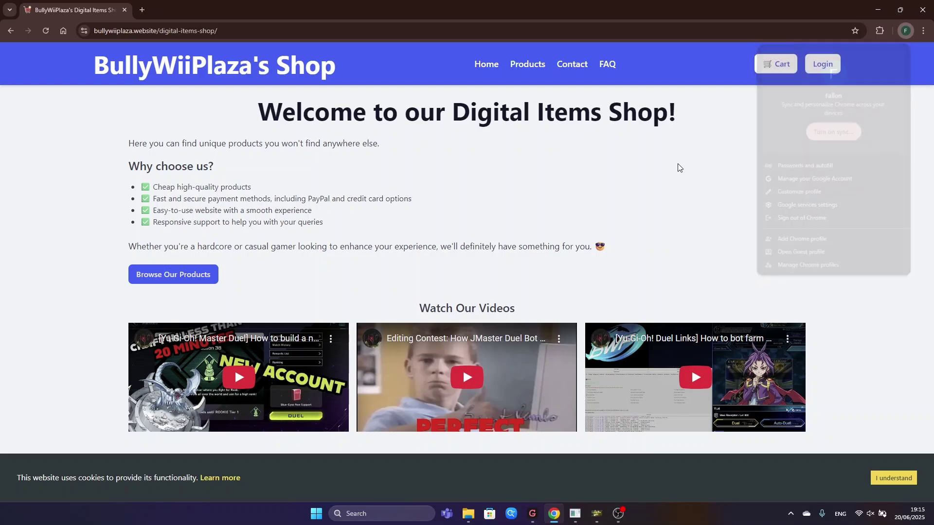
{"action": "left_click_drag", "start_coordinate": [222, 26], "coordinate": [93, 30]}
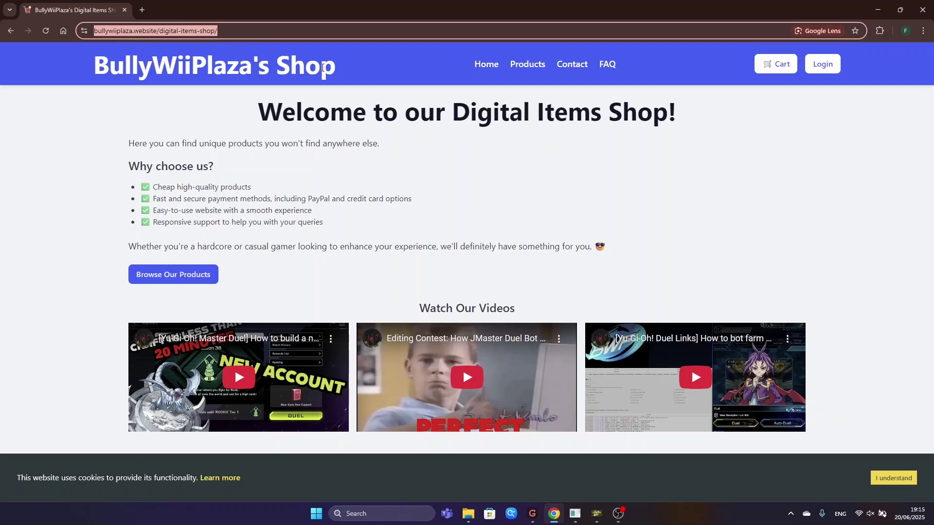
{"action": "left_click", "coordinate": [435, 151]}
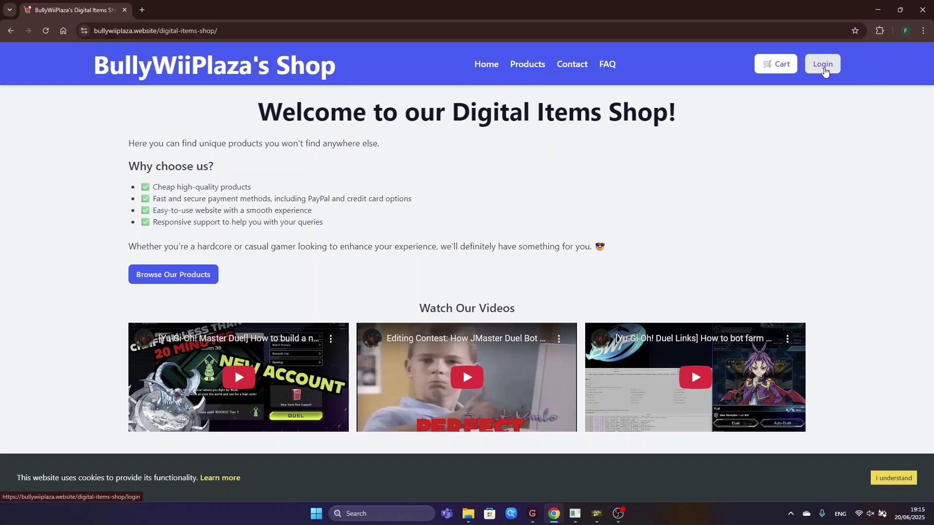
- Log in to the shop with the listed Google account, translating the account chooser into English and approving the sign-in
{"action": "left_click", "coordinate": [824, 68]}
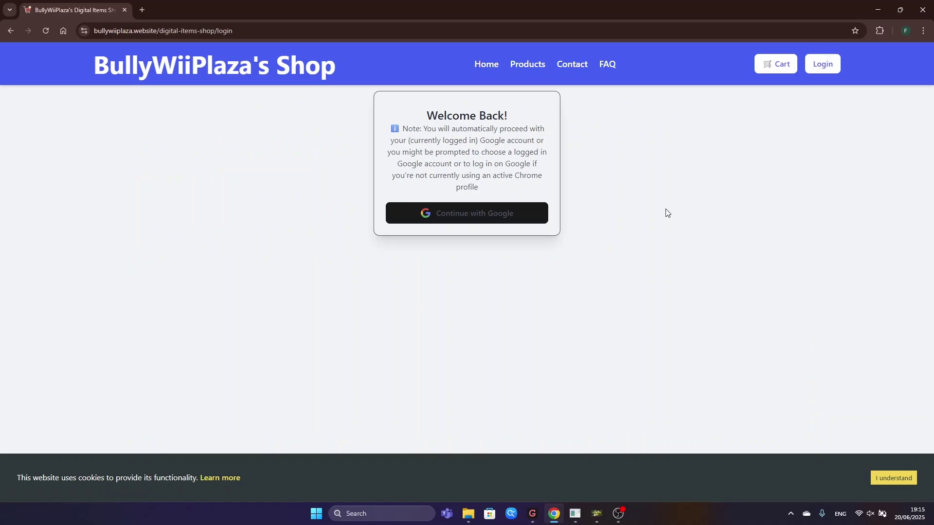
{"action": "left_click", "coordinate": [465, 216]}
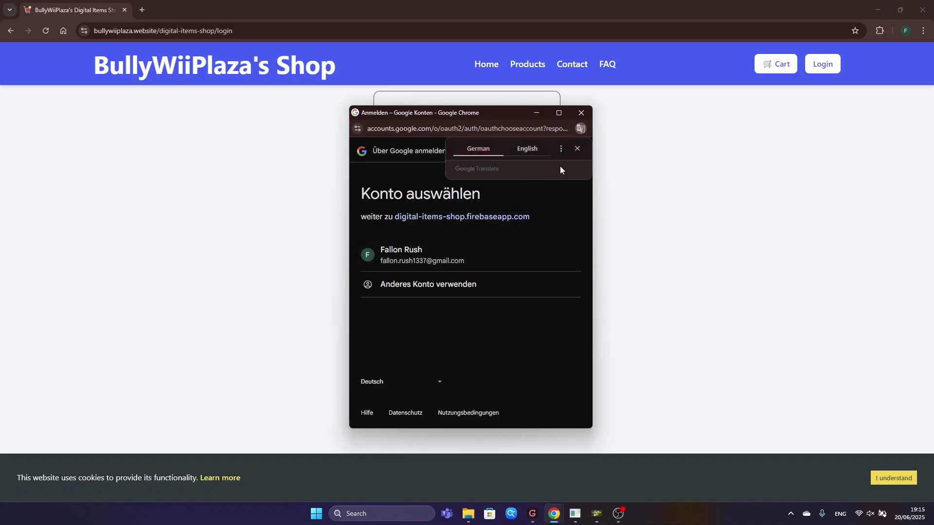
{"action": "left_click", "coordinate": [528, 151]}
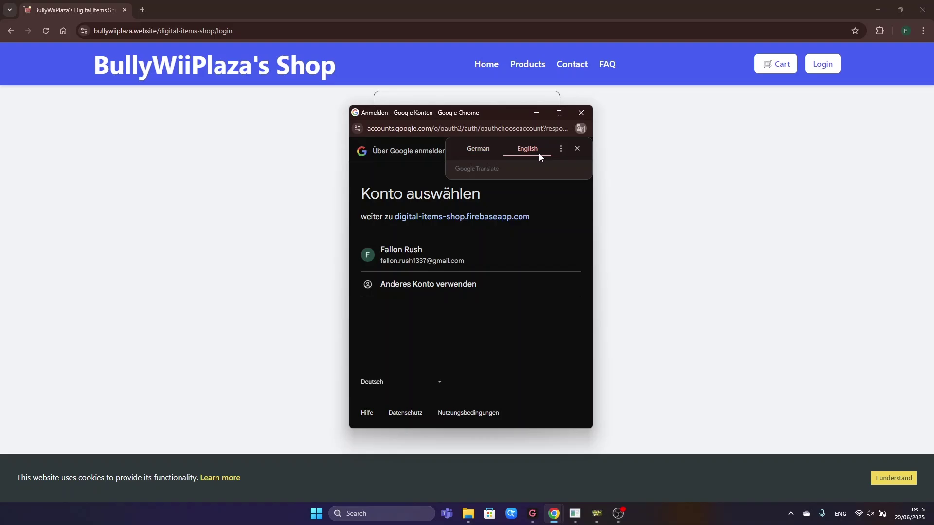
{"action": "left_click", "coordinate": [578, 149]}
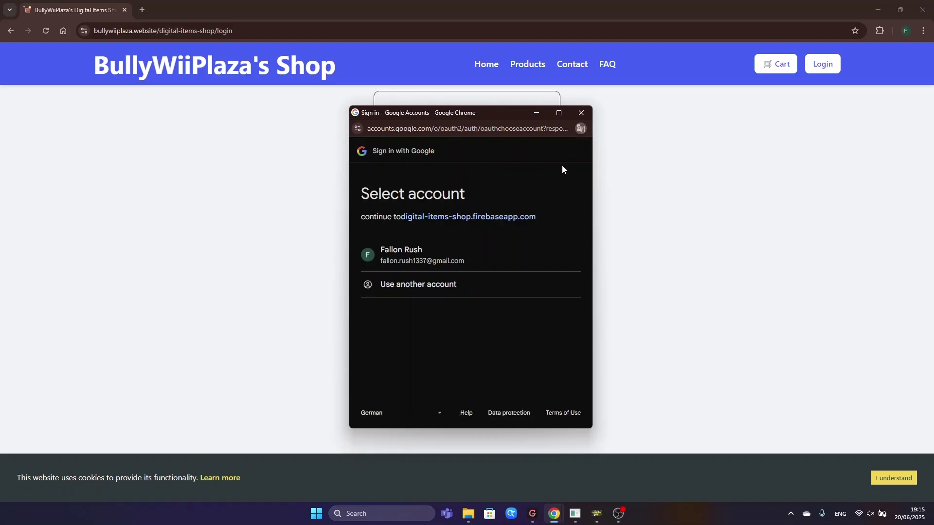
{"action": "left_click", "coordinate": [422, 263]}
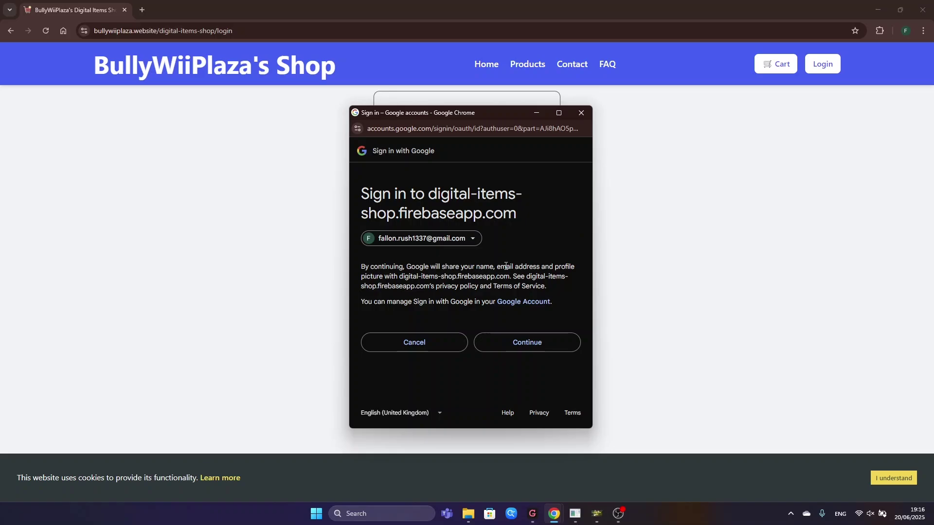
{"action": "left_click", "coordinate": [531, 344]}
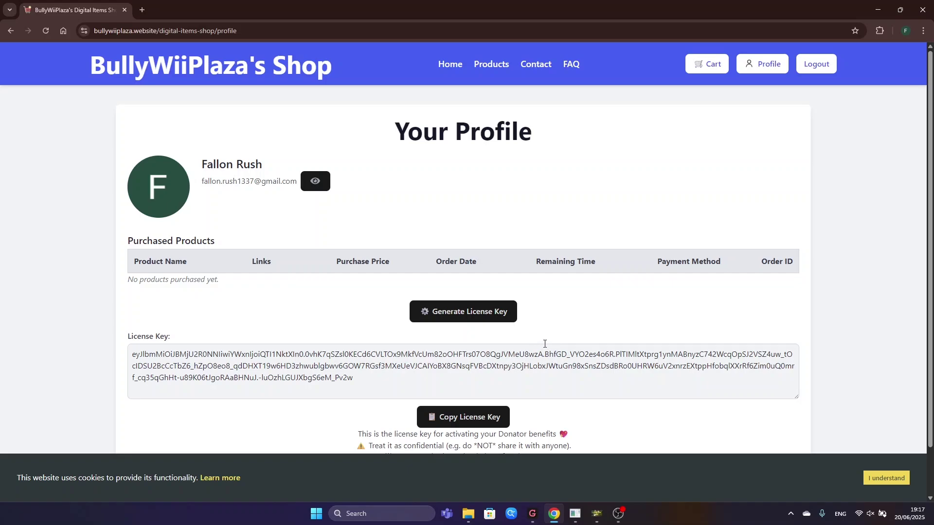
- Review the license key section of the profile page and accept the cookie notice
{"action": "left_click_drag", "start_coordinate": [313, 391], "coordinate": [108, 360]}
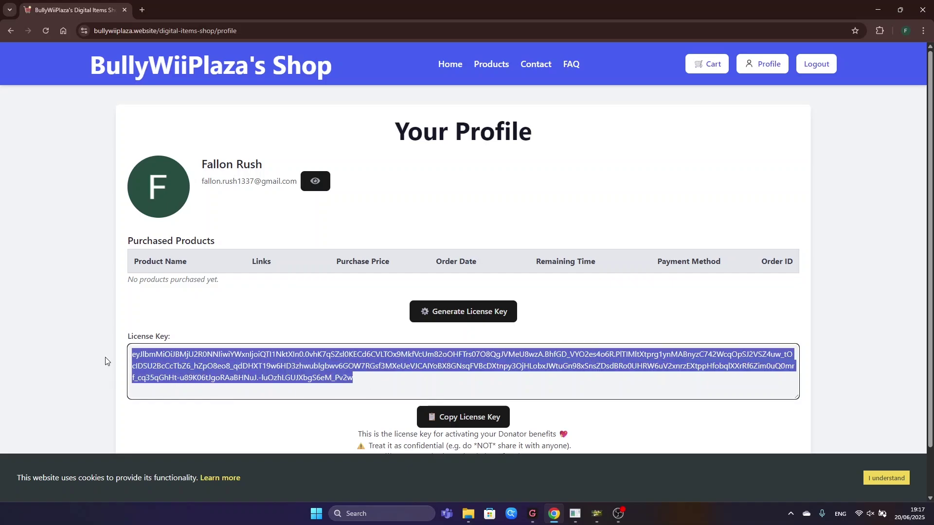
{"action": "left_click", "coordinate": [206, 358]}
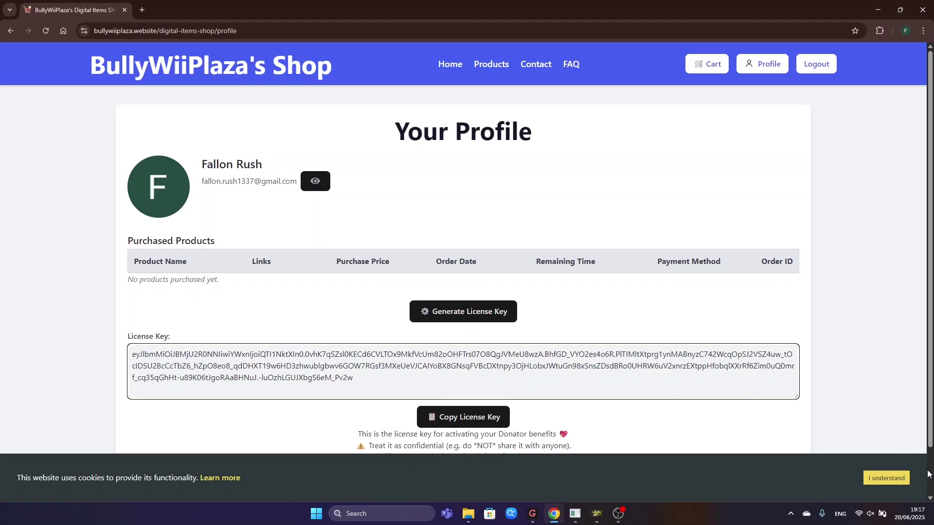
{"action": "left_click", "coordinate": [886, 478]}
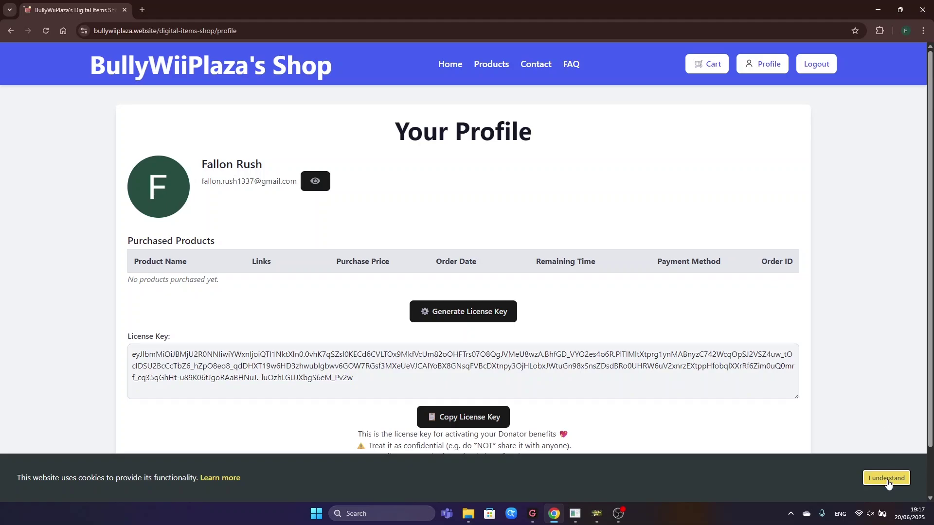
{"action": "scroll", "coordinate": [642, 363], "scroll_direction": "down", "scroll_amount": 2}
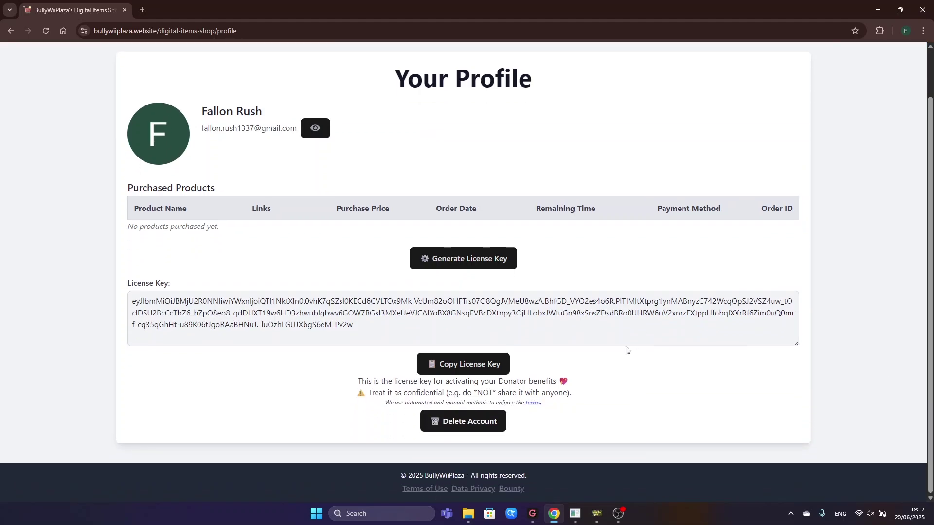
{"action": "scroll", "coordinate": [626, 350], "scroll_direction": "up", "scroll_amount": 1}
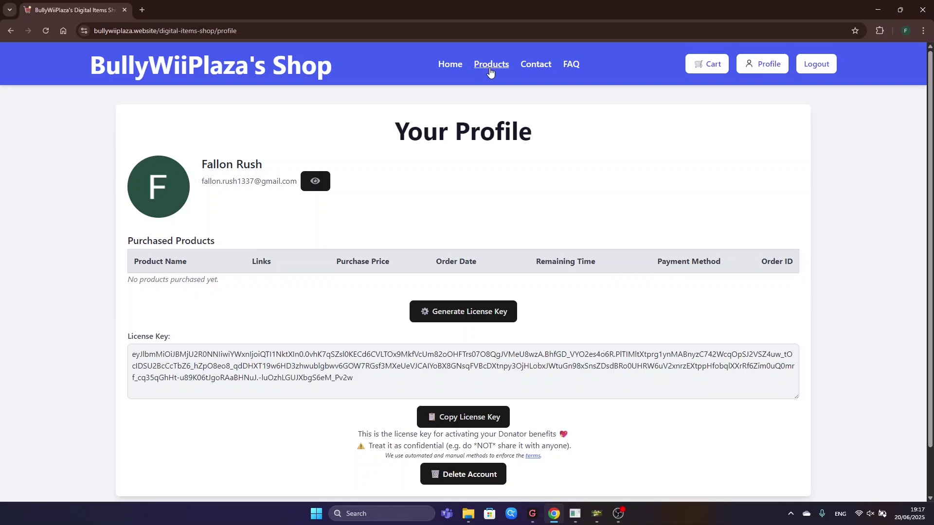
- Open the product list and compare the status, validity and features of the JMaster Duel Bot and JDuel Links Bot offers
{"action": "left_click", "coordinate": [490, 71]}
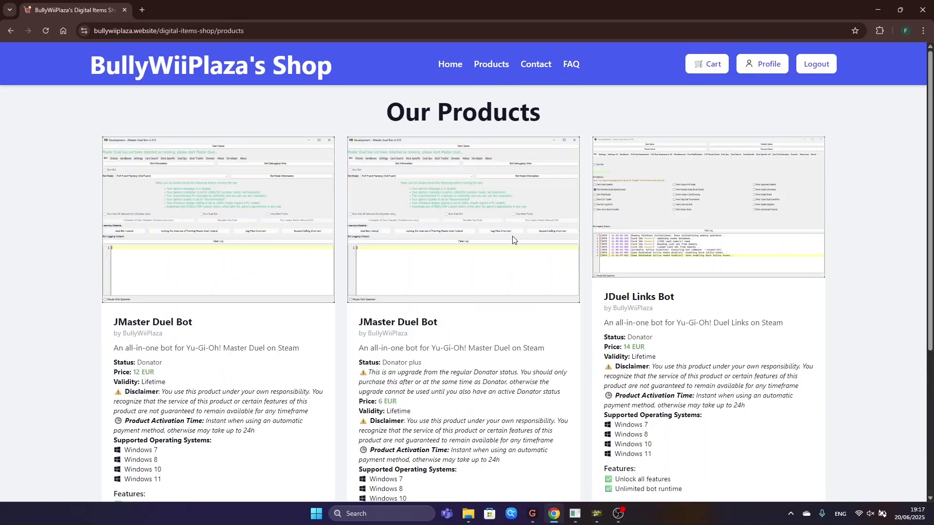
{"action": "scroll", "coordinate": [512, 239], "scroll_direction": "down", "scroll_amount": 4}
{"action": "left_click_drag", "start_coordinate": [208, 137], "coordinate": [98, 113]}
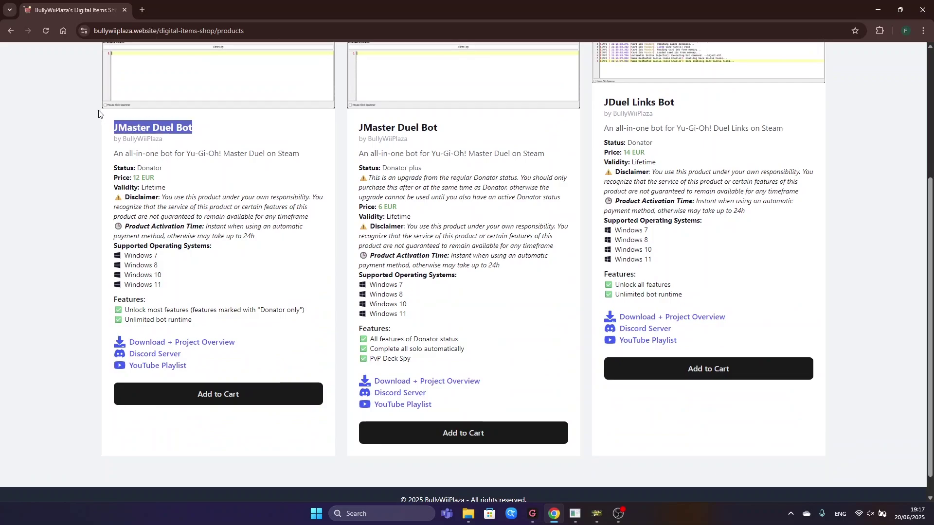
{"action": "left_click", "coordinate": [122, 152]}
{"action": "double_click", "coordinate": [156, 169]}
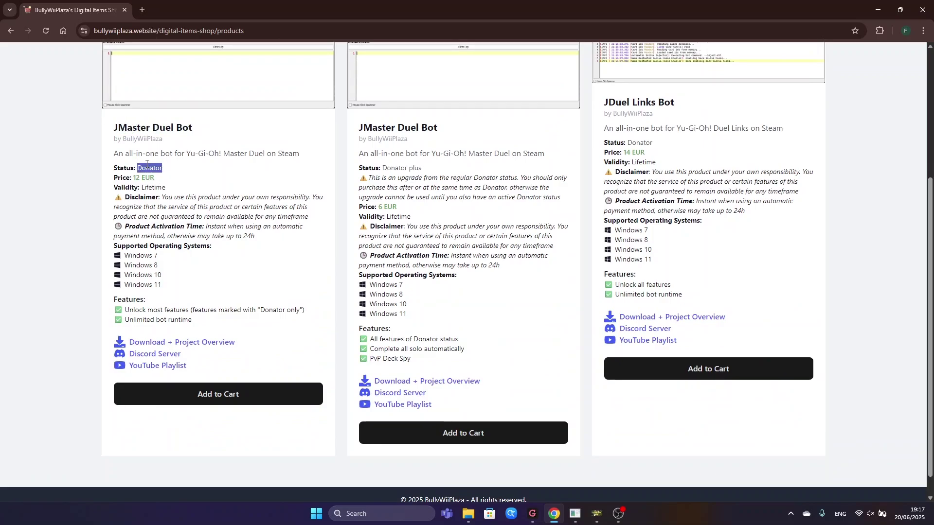
{"action": "left_click", "coordinate": [171, 172]}
{"action": "left_click_drag", "start_coordinate": [439, 128], "coordinate": [357, 126]}
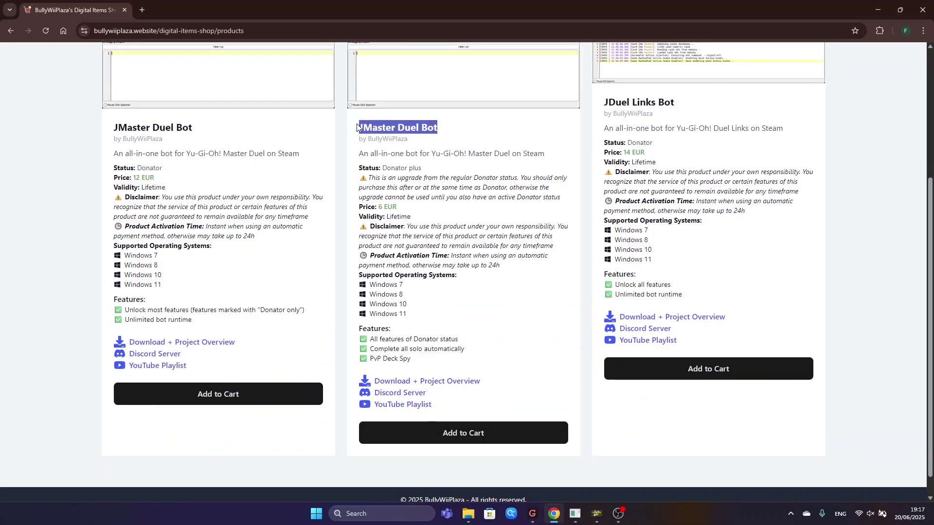
{"action": "left_click_drag", "start_coordinate": [428, 173], "coordinate": [386, 167]}
{"action": "left_click", "coordinate": [569, 144]}
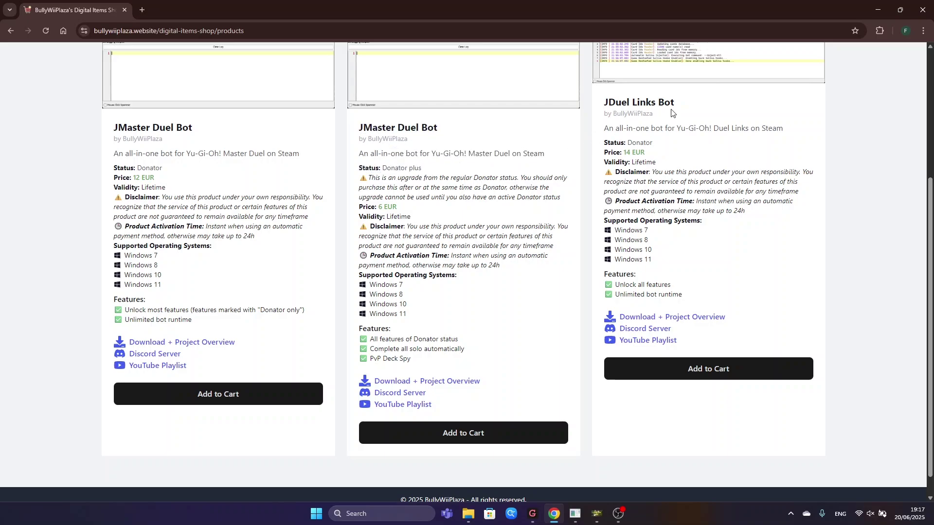
{"action": "left_click_drag", "start_coordinate": [681, 103], "coordinate": [617, 105]}
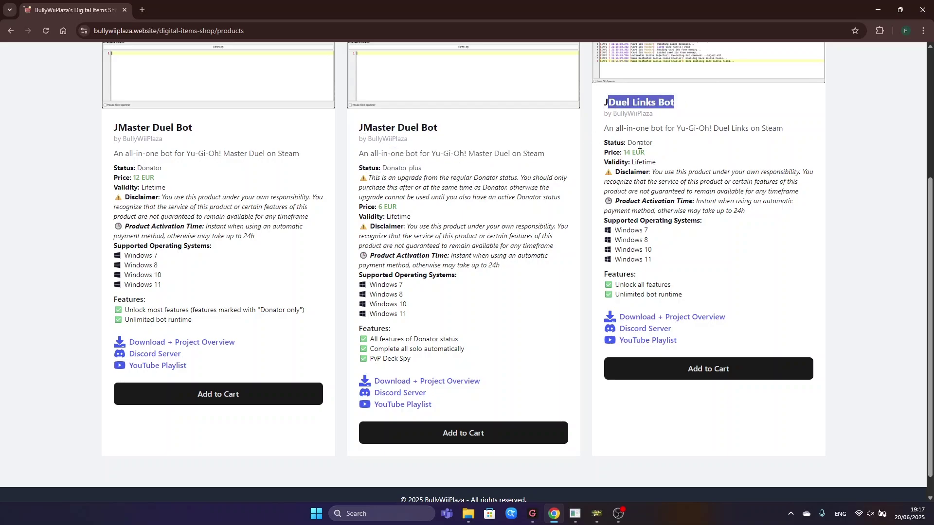
{"action": "double_click", "coordinate": [640, 143]}
{"action": "left_click_drag", "start_coordinate": [656, 164], "coordinate": [606, 160]}
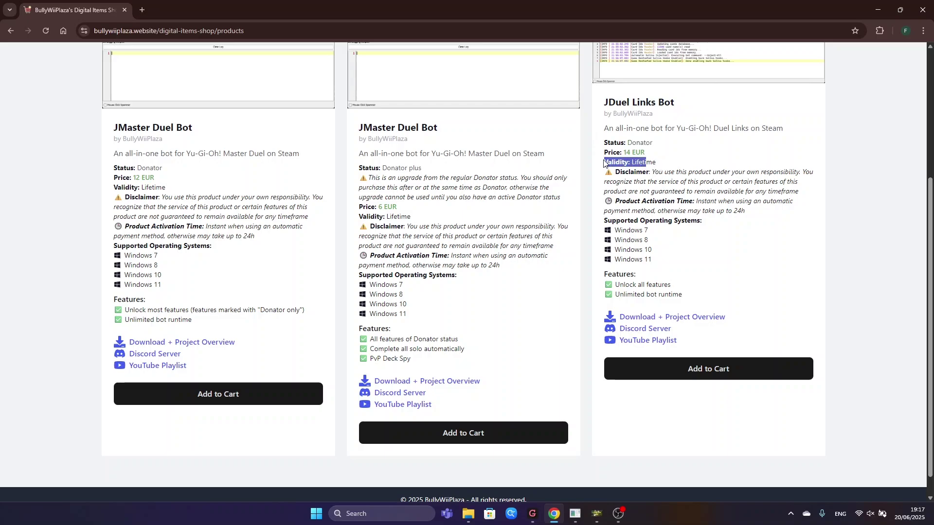
{"action": "left_click", "coordinate": [607, 160]}
{"action": "scroll", "coordinate": [223, 273], "scroll_direction": "down", "scroll_amount": 1}
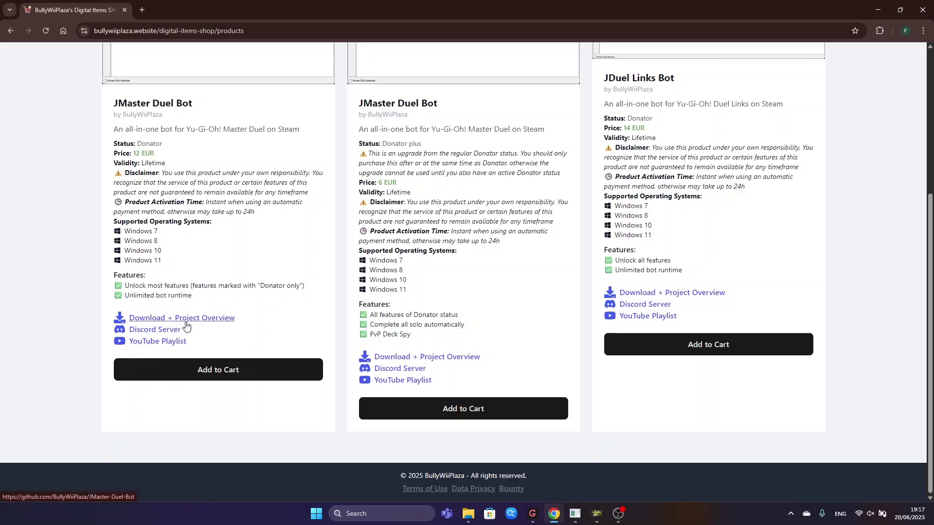
- Add the JMaster Duel Bot with Donator status to the cart
{"action": "left_click", "coordinate": [222, 373]}
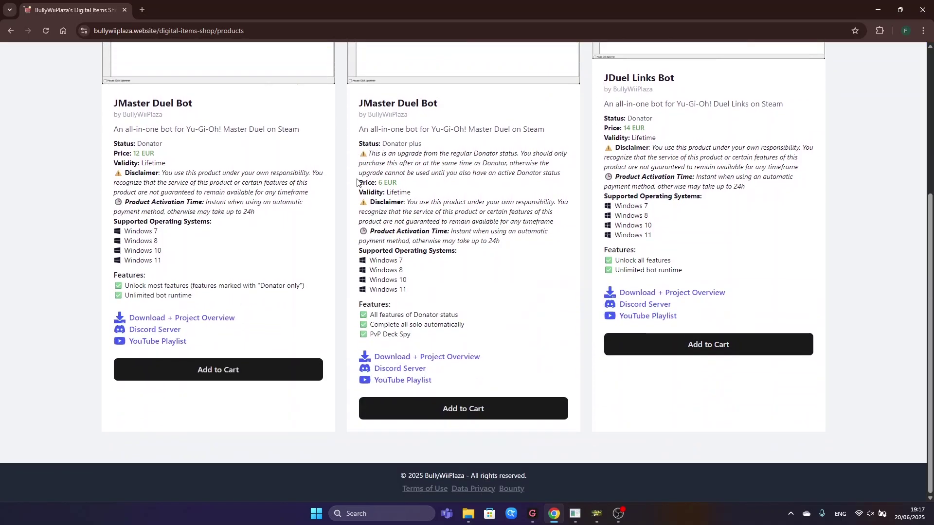
{"action": "left_click_drag", "start_coordinate": [202, 107], "coordinate": [112, 103]}
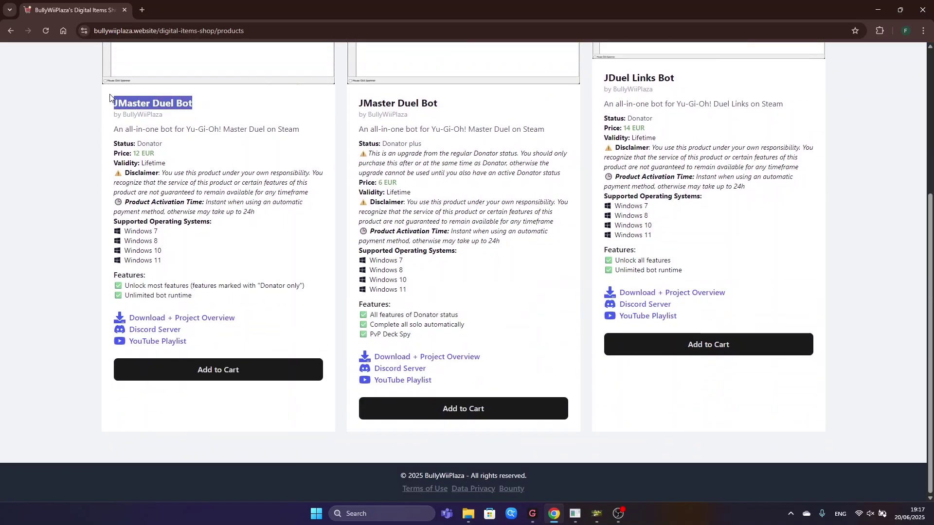
{"action": "left_click", "coordinate": [235, 382]}
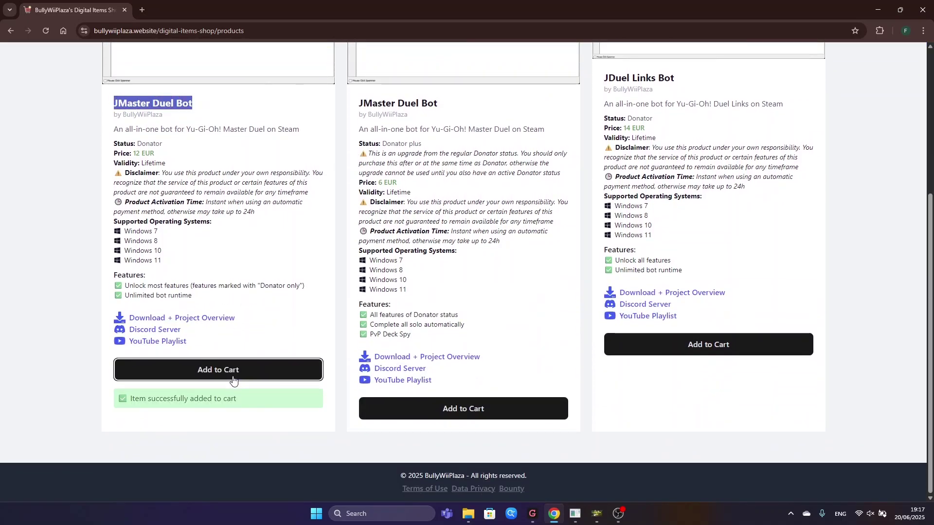
- Open the shopping cart, review the JMaster Duel Bot item and proceed to checkout
{"action": "scroll", "coordinate": [263, 388], "scroll_direction": "up", "scroll_amount": 1}
{"action": "scroll", "coordinate": [268, 388], "scroll_direction": "up", "scroll_amount": 3}
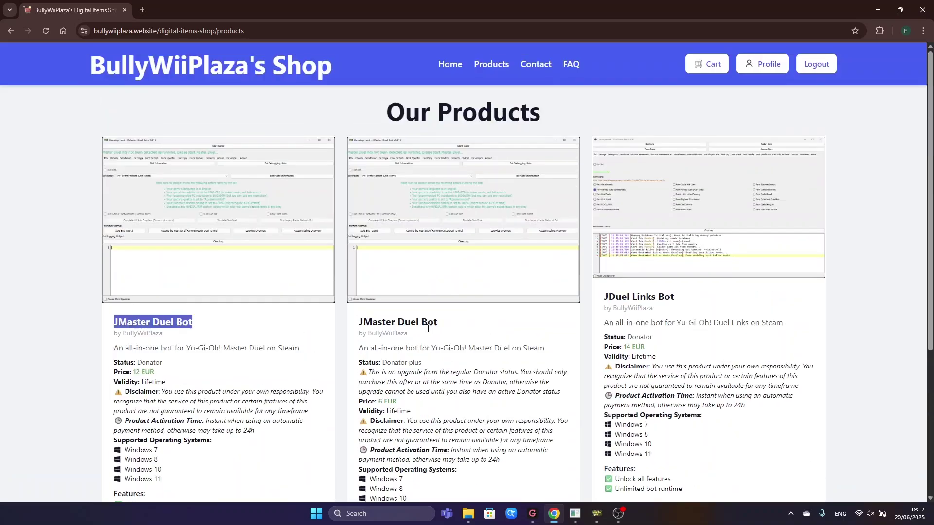
{"action": "left_click", "coordinate": [704, 74]}
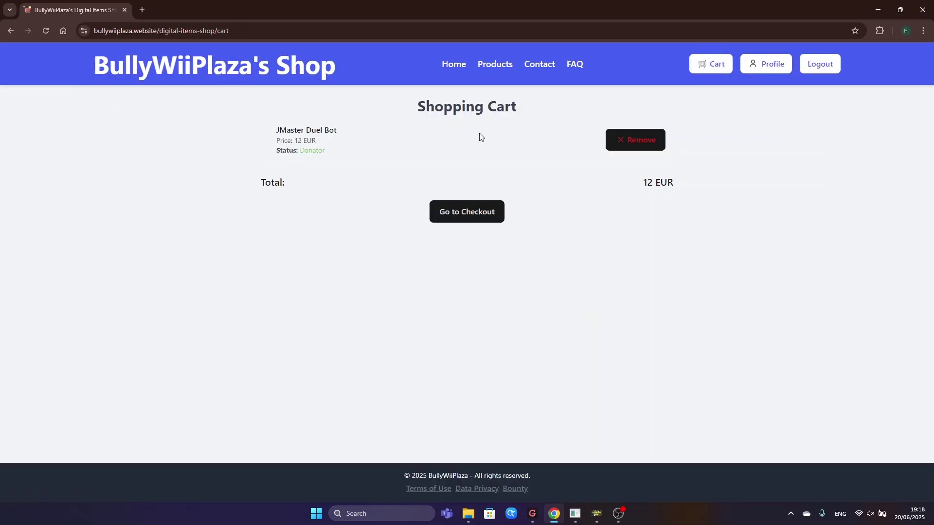
{"action": "left_click_drag", "start_coordinate": [394, 107], "coordinate": [594, 125]}
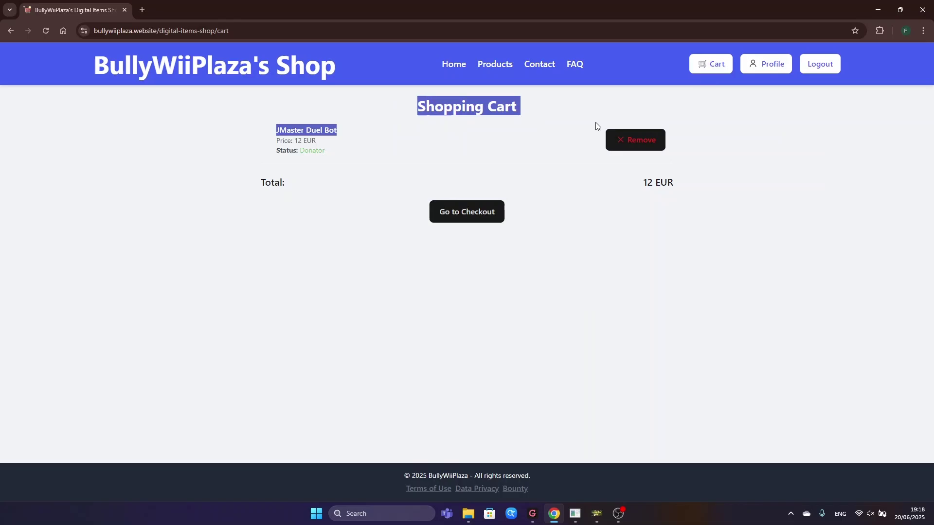
{"action": "left_click", "coordinate": [590, 124]}
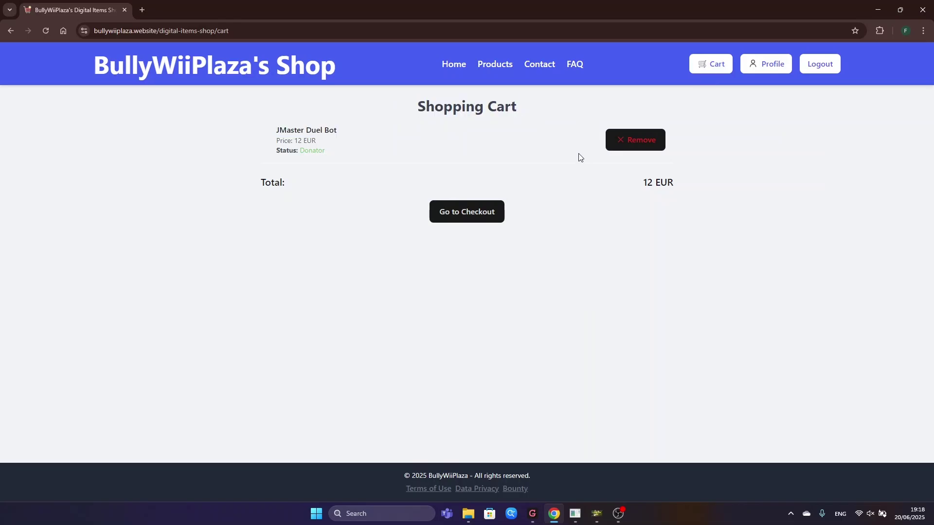
{"action": "left_click", "coordinate": [474, 220]}
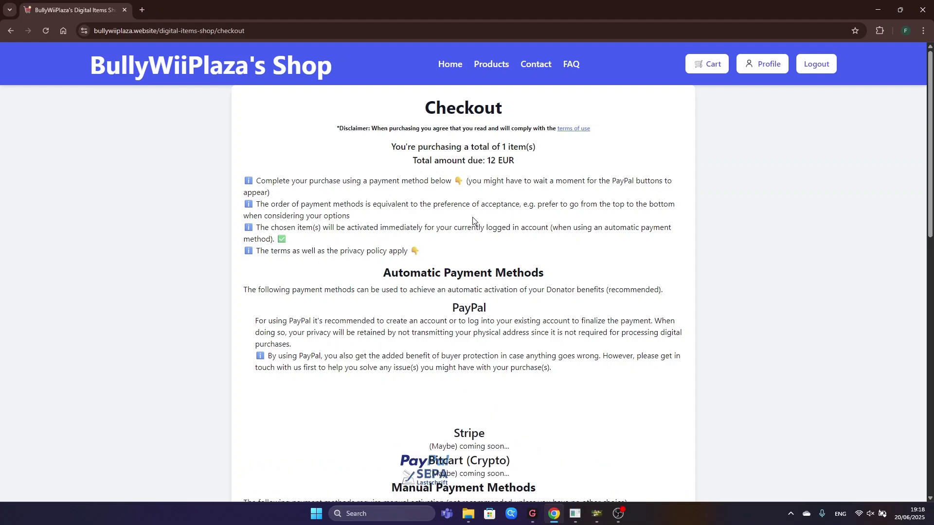
- Review the checkout's payment methods and preview the PayPal payment window, closing it without logging in
{"action": "scroll", "coordinate": [617, 209], "scroll_direction": "down", "scroll_amount": 8}
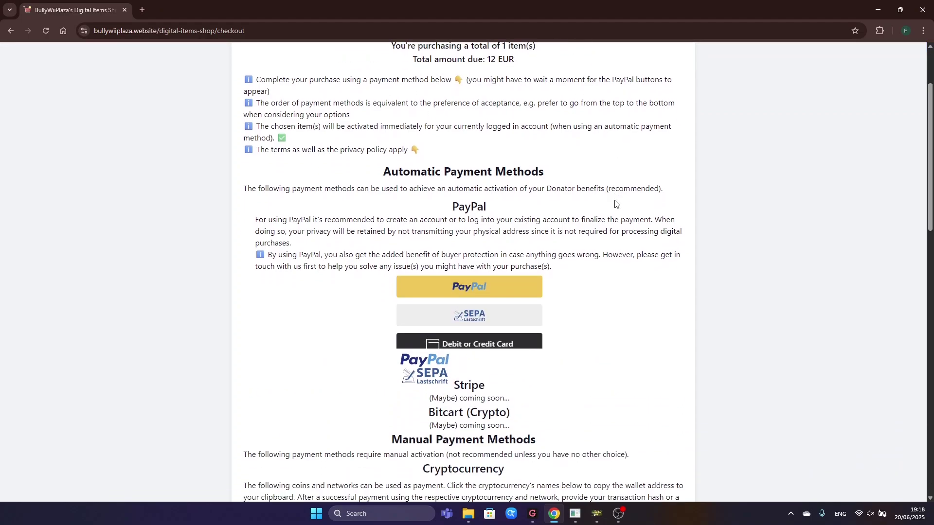
{"action": "scroll", "coordinate": [616, 210], "scroll_direction": "up", "scroll_amount": 7}
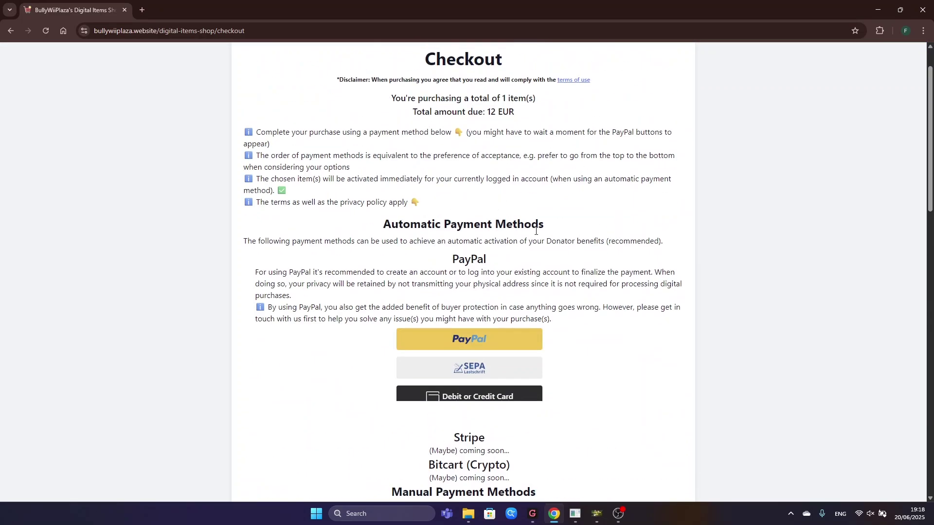
{"action": "left_click", "coordinate": [484, 346]}
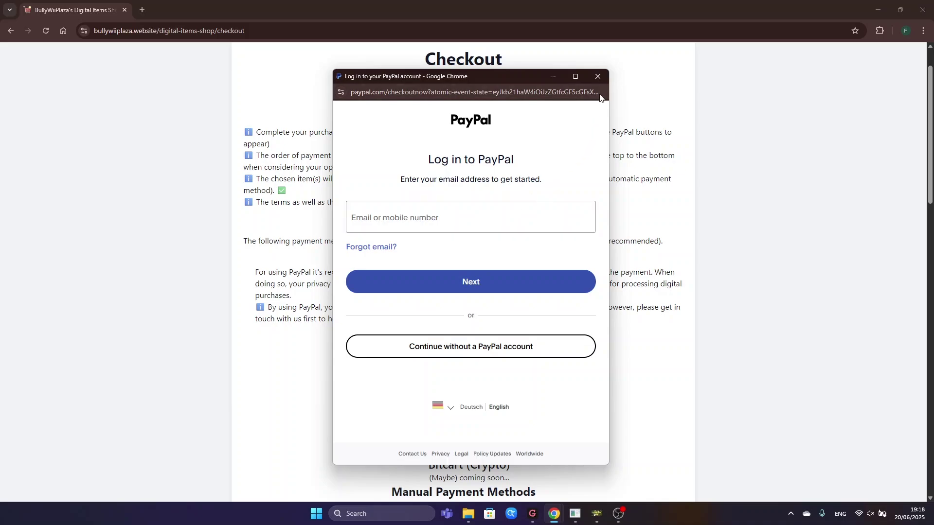
{"action": "left_click", "coordinate": [598, 76]}
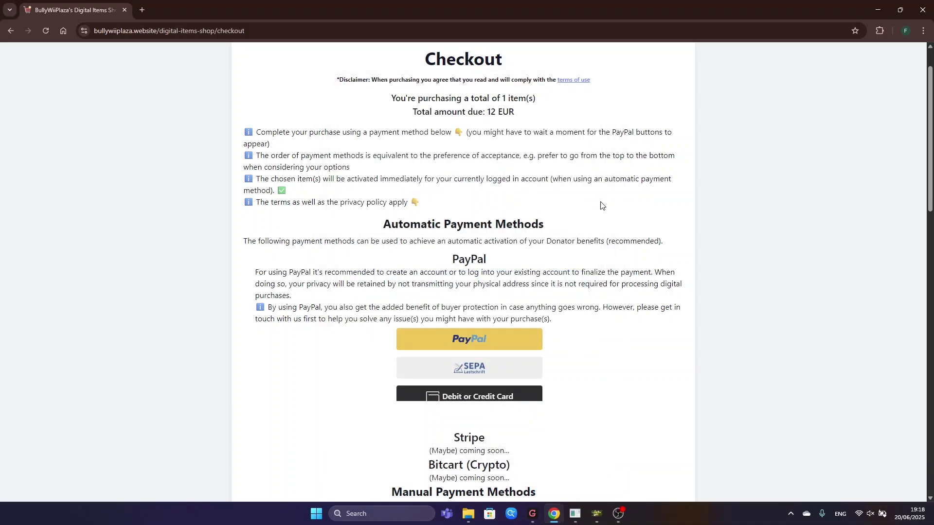
- Open the shop profile page and check the JMaster Duel Bot entry under the purchased products
{"action": "scroll", "coordinate": [601, 206], "scroll_direction": "up", "scroll_amount": 1}
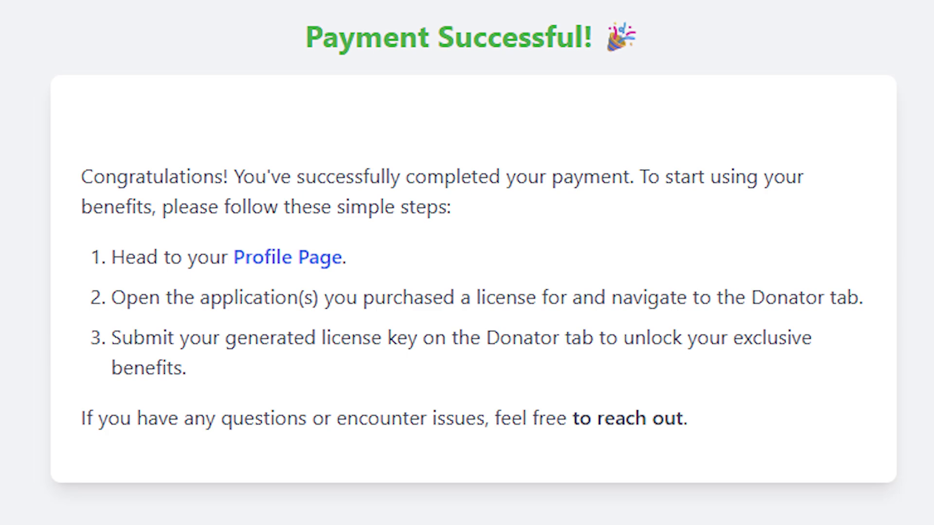
{"action": "left_click", "coordinate": [752, 65]}
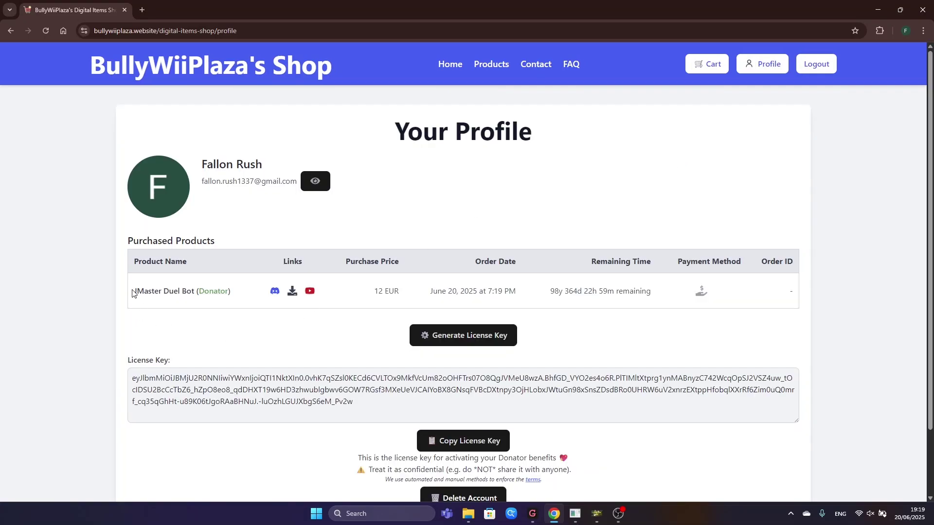
{"action": "left_click_drag", "start_coordinate": [133, 293], "coordinate": [239, 293]}
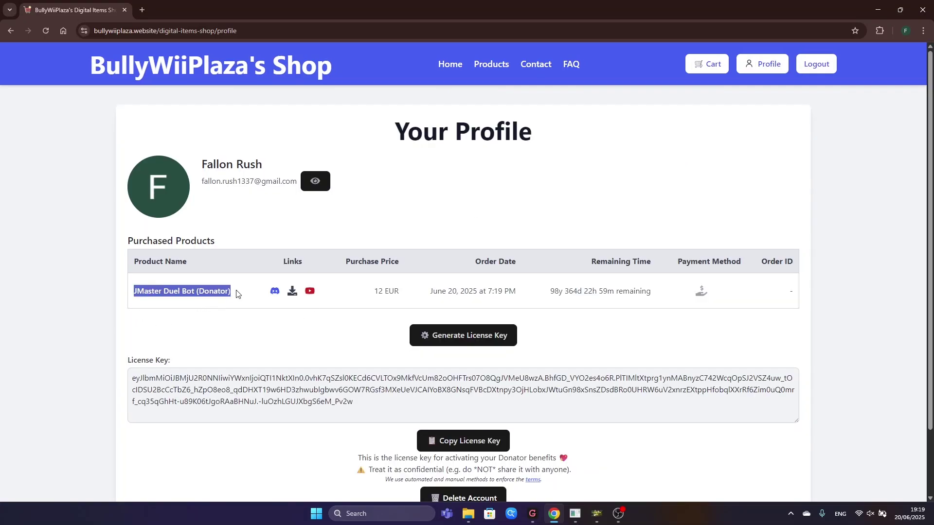
{"action": "left_click", "coordinate": [239, 293]}
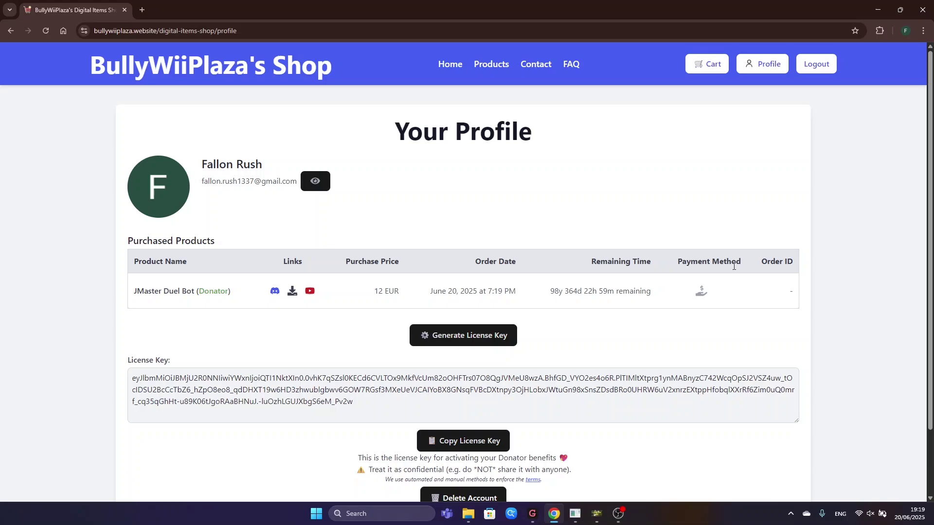
- Copy the shop license key from the profile and save it in JMaster Duel Bot's Digital Items Shop License Key Manager
{"action": "scroll", "coordinate": [733, 267], "scroll_direction": "down", "scroll_amount": 3}
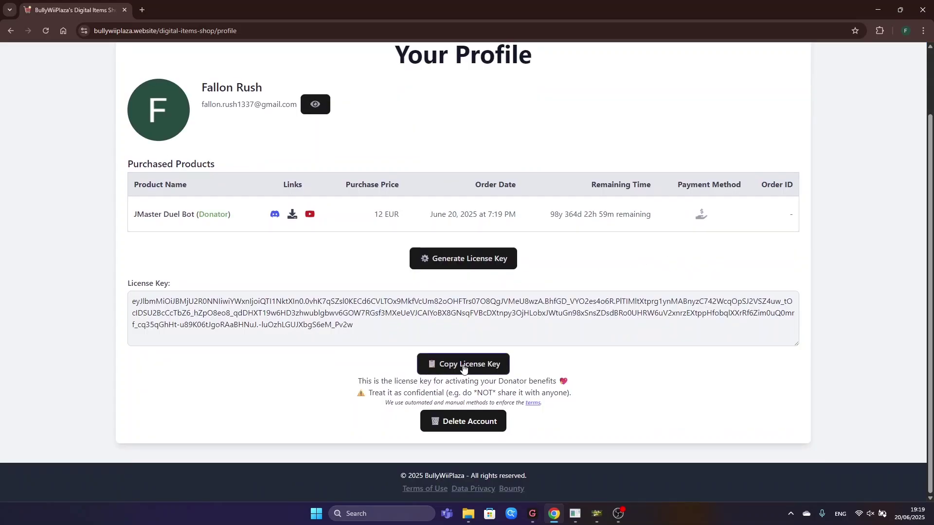
{"action": "left_click", "coordinate": [491, 360]}
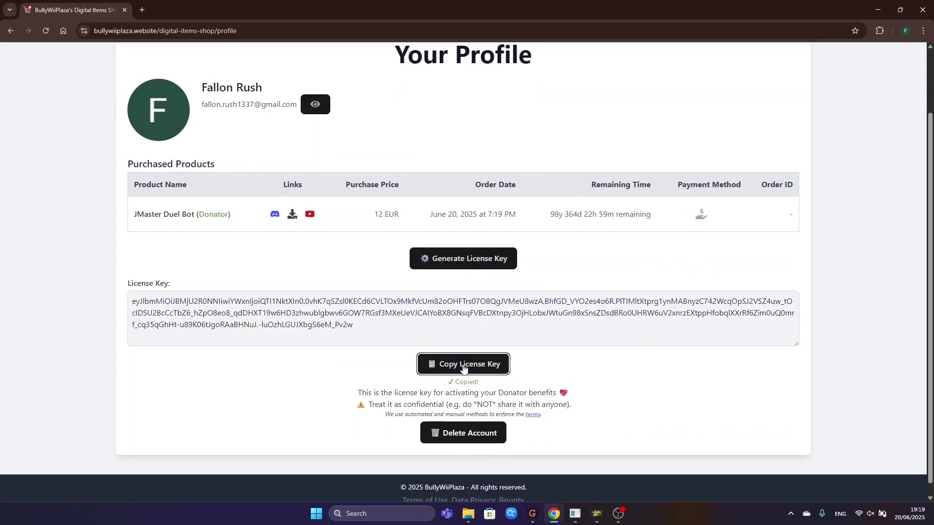
{"action": "left_click", "coordinate": [597, 513]}
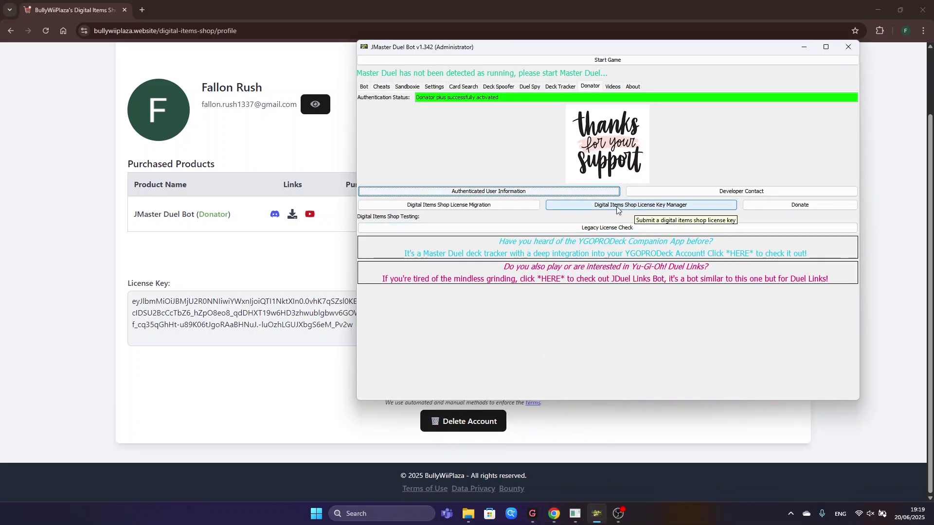
{"action": "left_click", "coordinate": [661, 206]}
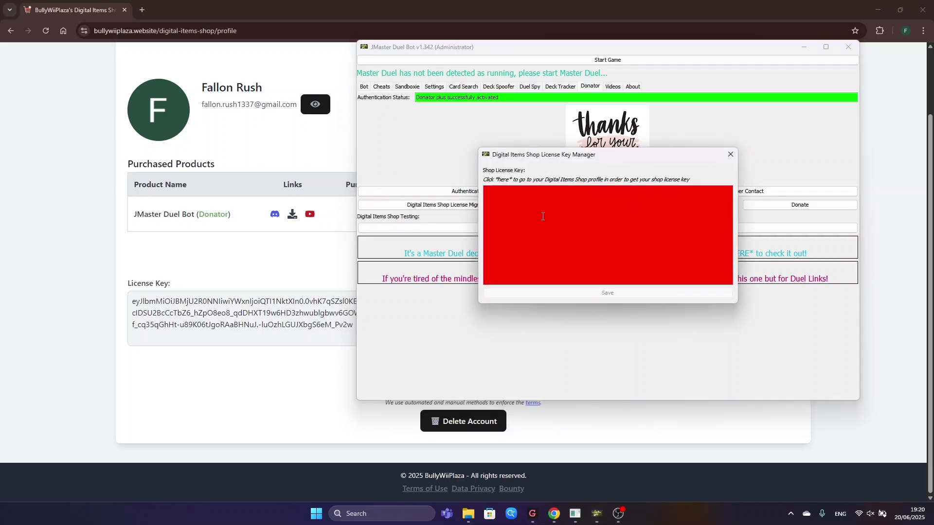
{"action": "key", "text": "ctrl+v"}
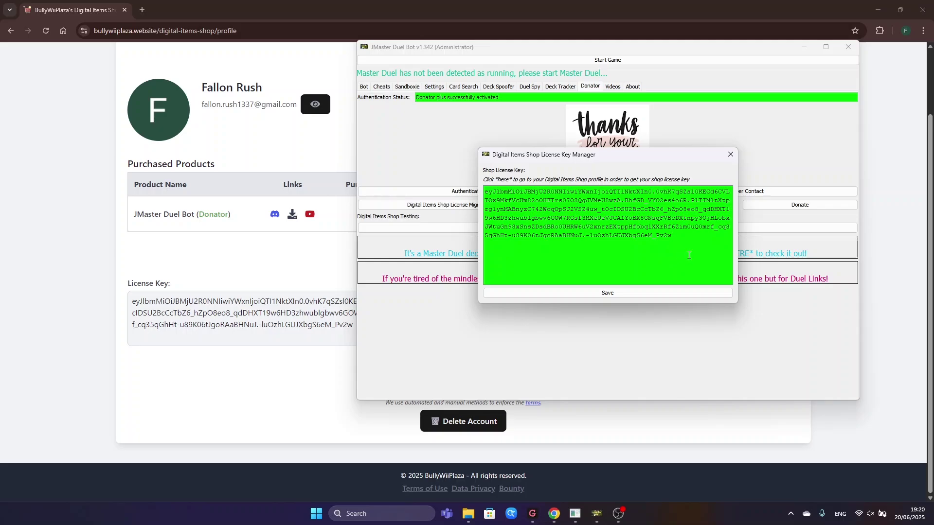
{"action": "left_click", "coordinate": [618, 293]}
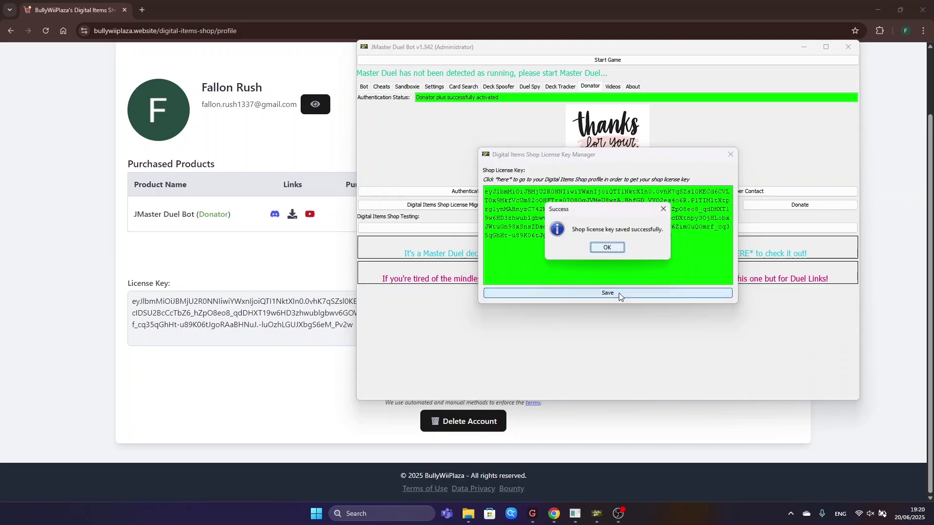
{"action": "left_click", "coordinate": [606, 249]}
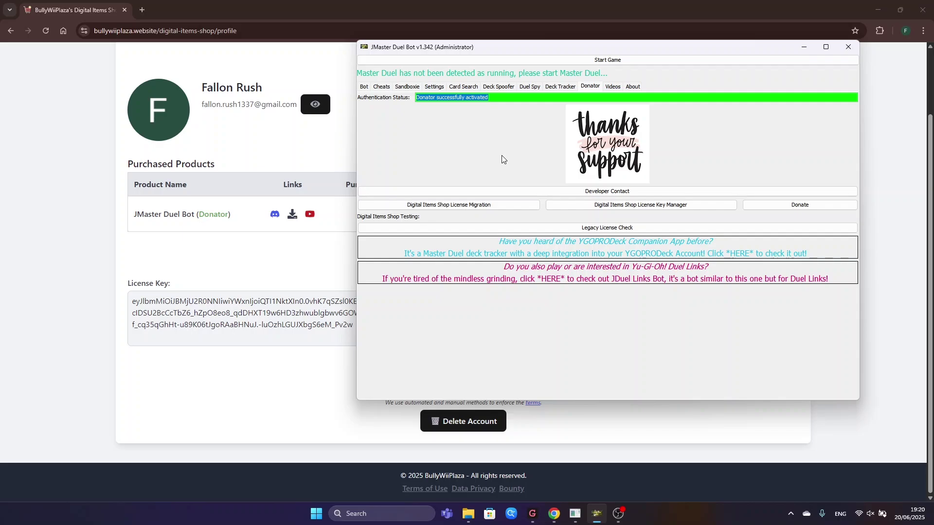
- Return to the shop in the browser and add the JMaster Duel Bot with Donator plus status to the cart
{"action": "left_click", "coordinate": [71, 291]}
{"action": "scroll", "coordinate": [70, 290], "scroll_direction": "up", "scroll_amount": 2}
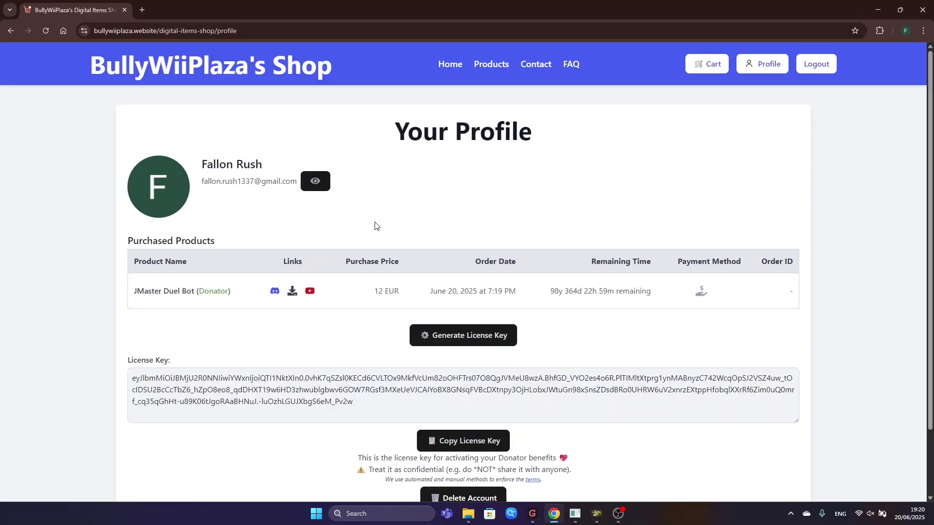
{"action": "left_click", "coordinate": [494, 68]}
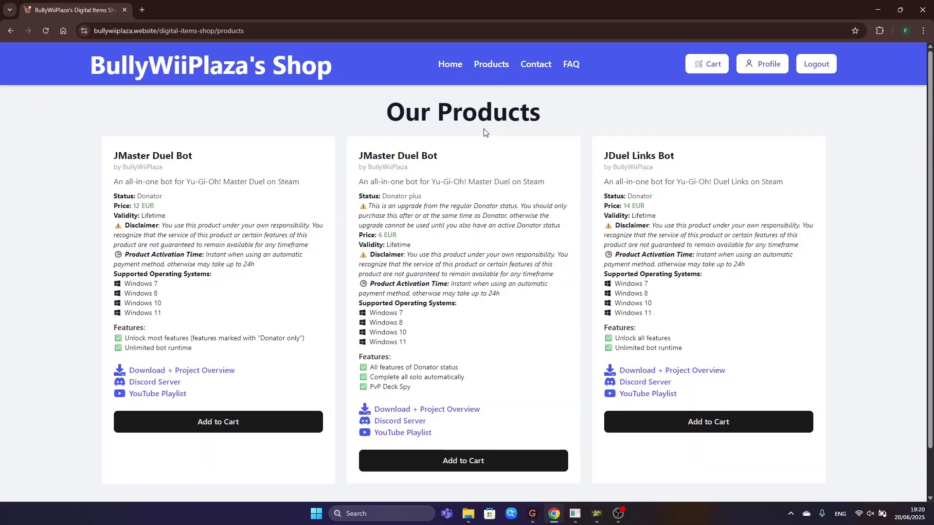
{"action": "scroll", "coordinate": [472, 341], "scroll_direction": "down", "scroll_amount": 3}
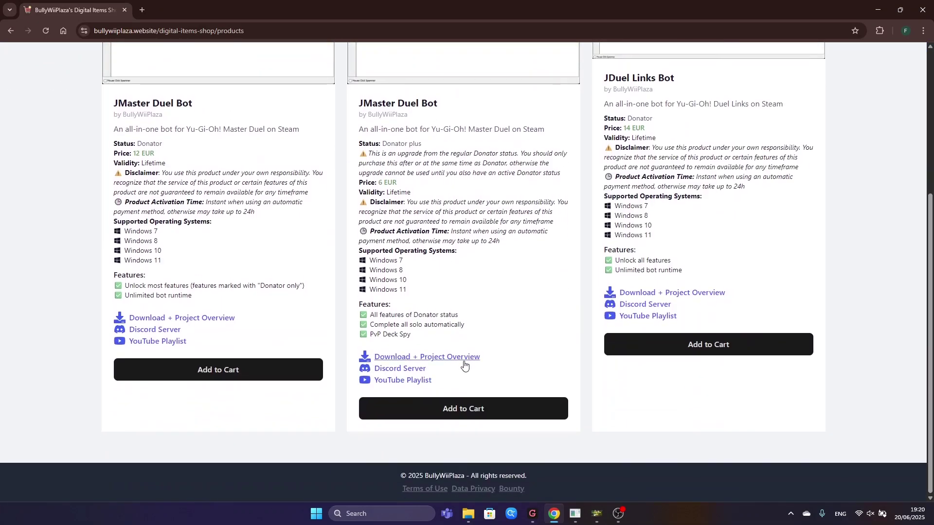
{"action": "left_click", "coordinate": [463, 409]}
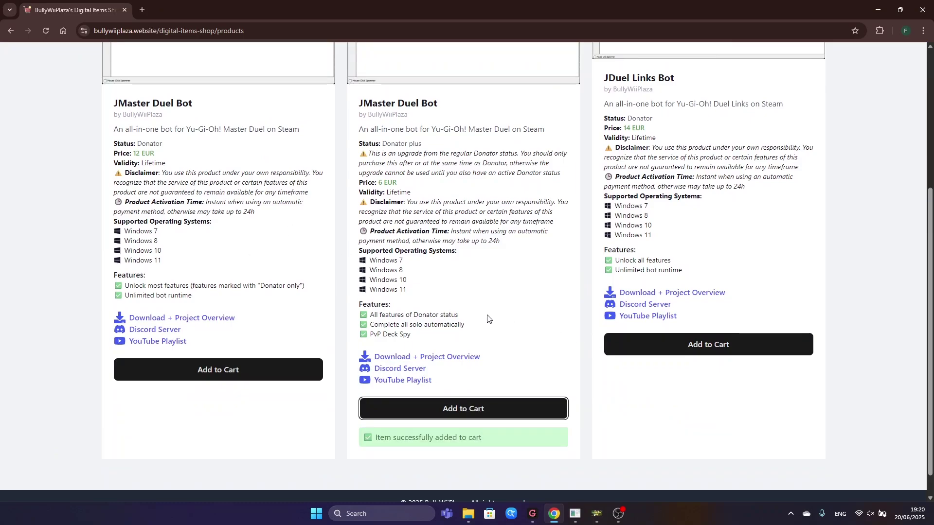
- Open the shopping cart with the Donator plus item and proceed to checkout
{"action": "scroll", "coordinate": [474, 349], "scroll_direction": "up", "scroll_amount": 4}
{"action": "scroll", "coordinate": [473, 349], "scroll_direction": "up", "scroll_amount": 1}
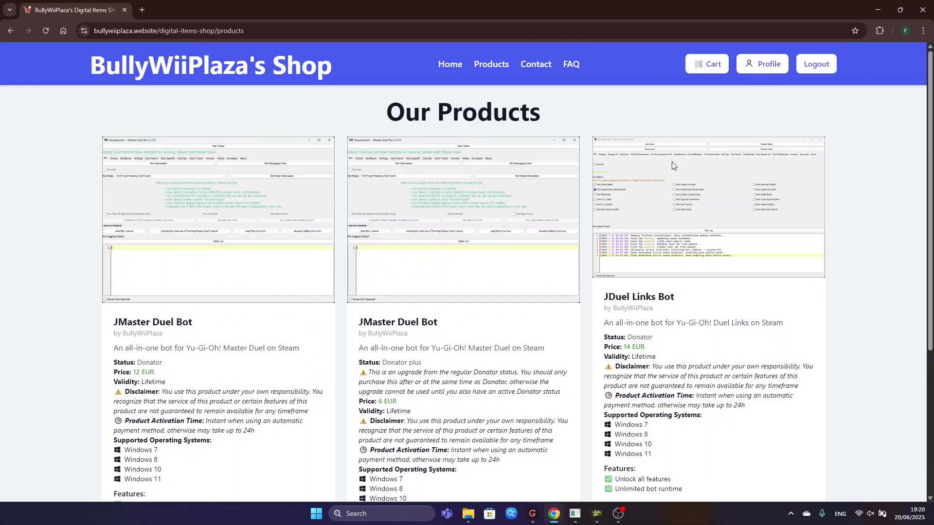
{"action": "left_click", "coordinate": [710, 70]}
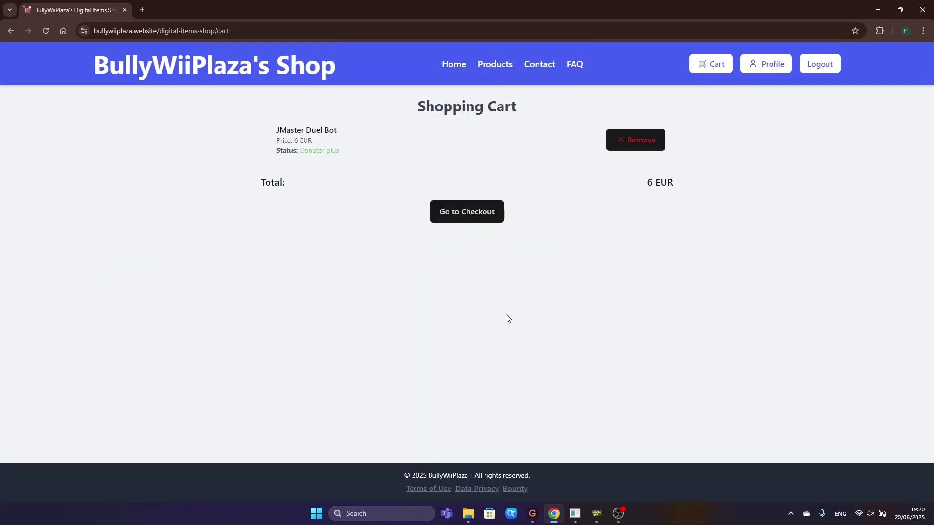
{"action": "left_click", "coordinate": [466, 214]}
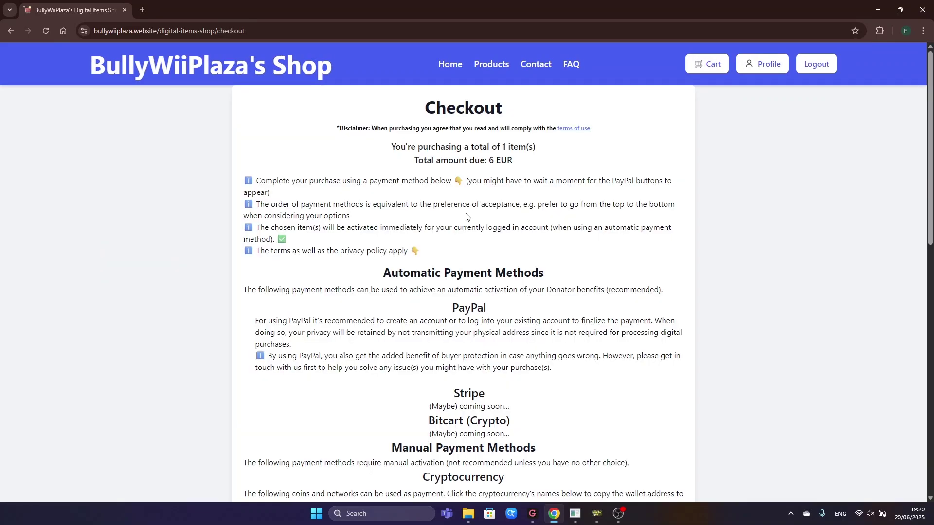
- Review the automatic, cryptocurrency, gift card and WeChat payment methods on the checkout page
{"action": "scroll", "coordinate": [487, 194], "scroll_direction": "down", "scroll_amount": 5}
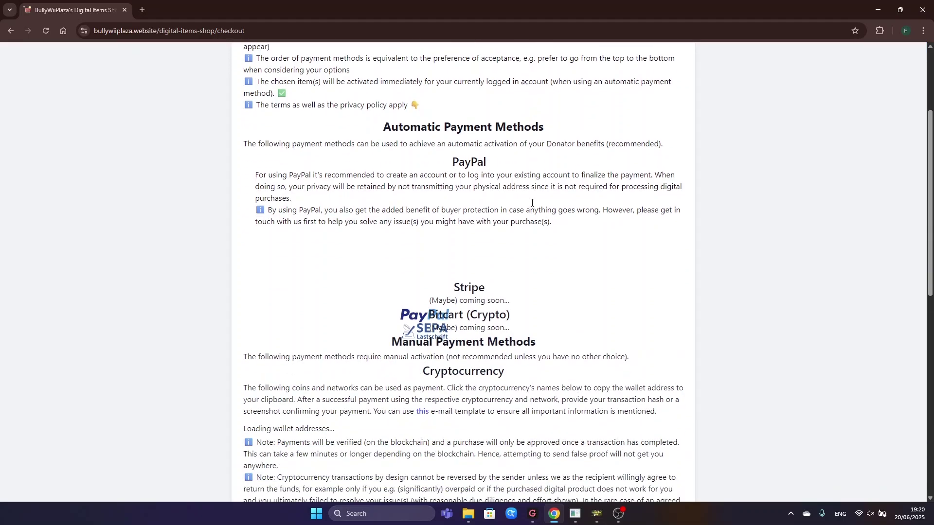
{"action": "scroll", "coordinate": [608, 186], "scroll_direction": "down", "scroll_amount": 4}
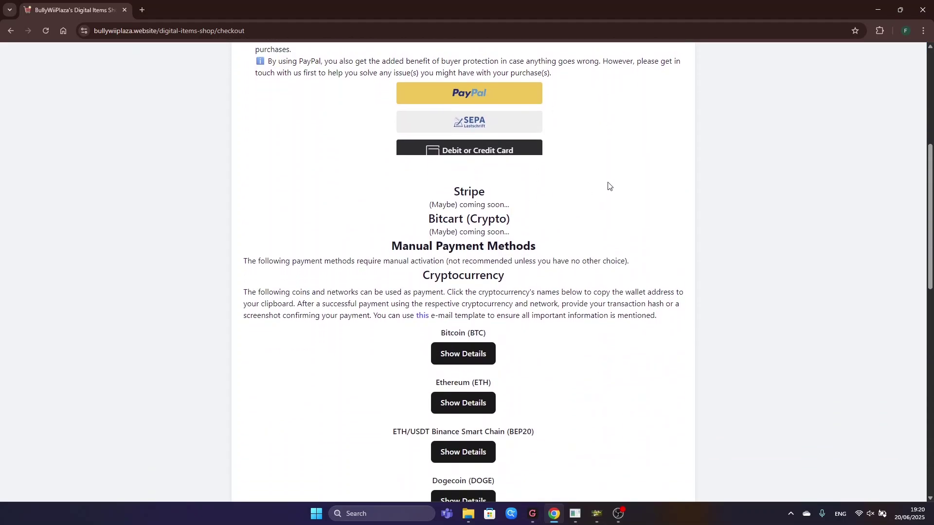
{"action": "scroll", "coordinate": [491, 141], "scroll_direction": "down", "scroll_amount": 7}
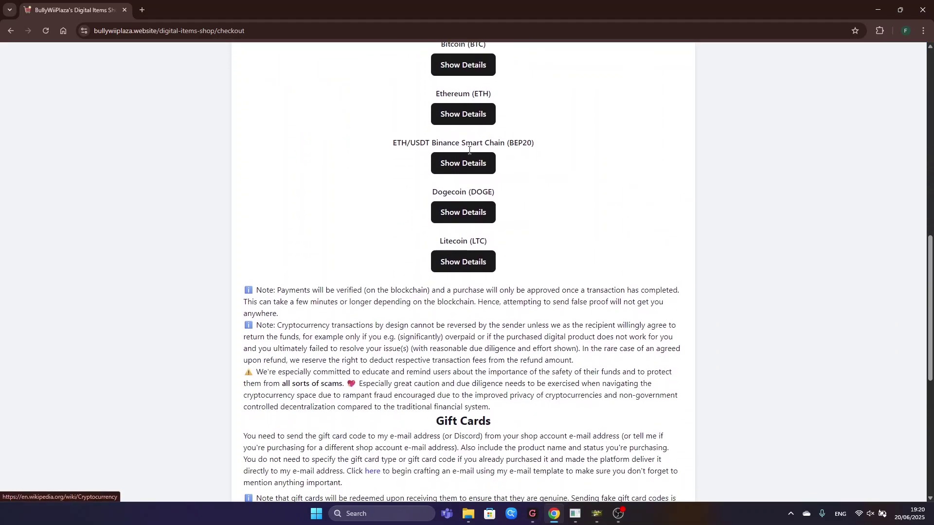
{"action": "scroll", "coordinate": [464, 222], "scroll_direction": "down", "scroll_amount": 3}
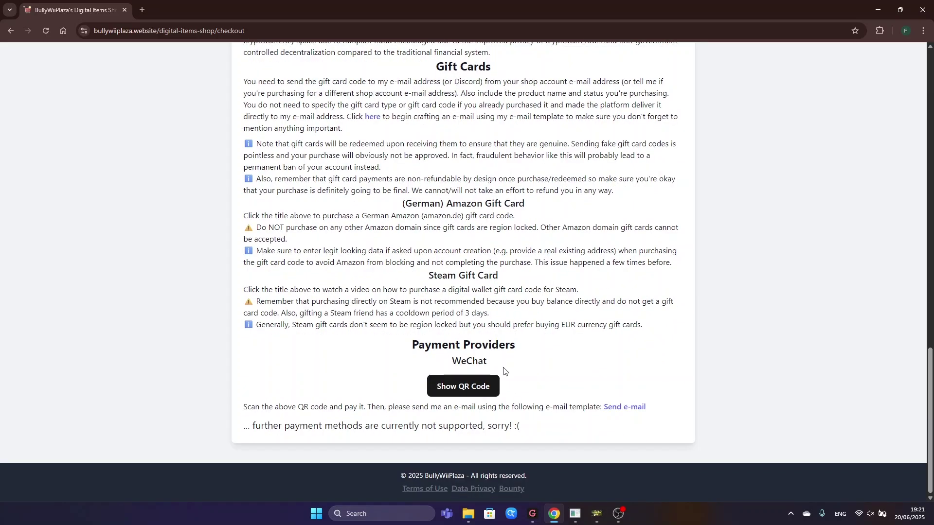
{"action": "key", "text": "Home"}
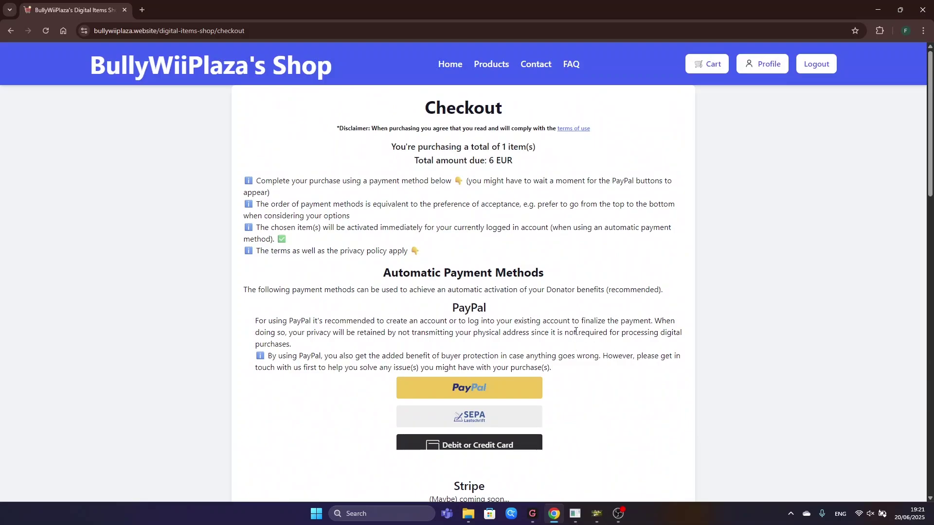
- Open the profile page and review the purchased Donator and Donator plus products and the license key
{"action": "left_click", "coordinate": [760, 72]}
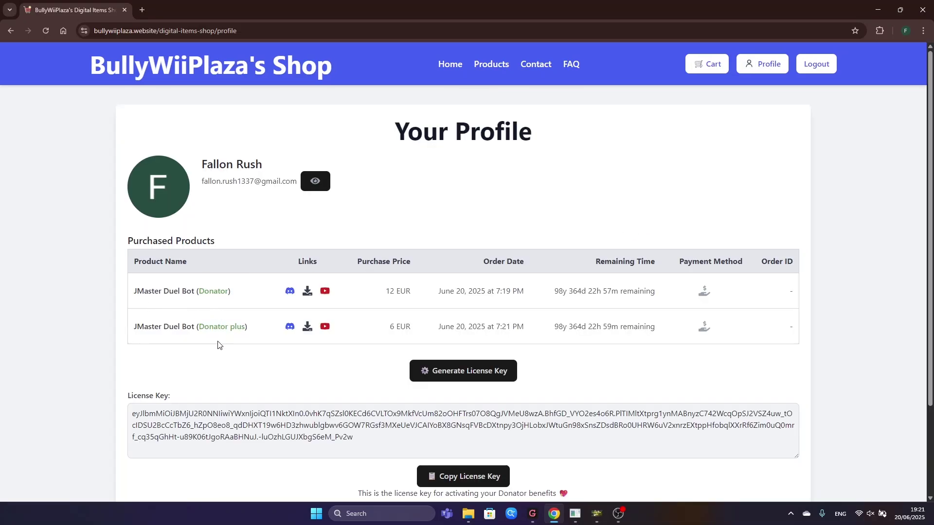
{"action": "scroll", "coordinate": [233, 312], "scroll_direction": "down", "scroll_amount": 3}
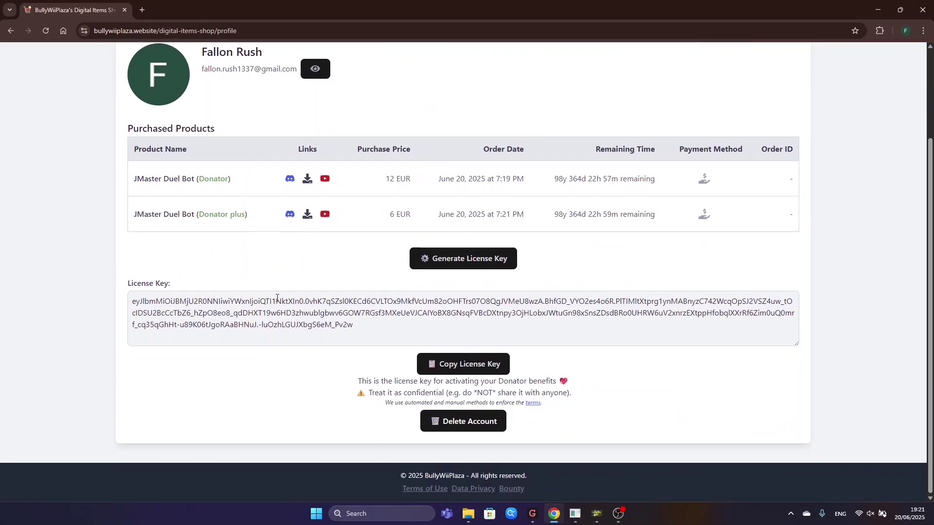
{"action": "scroll", "coordinate": [233, 312], "scroll_direction": "up", "scroll_amount": 3}
- Switch to JMaster Duel Bot, save the stored shop license key again in the License Key Manager and check the authentication status
{"action": "left_click", "coordinate": [597, 513]}
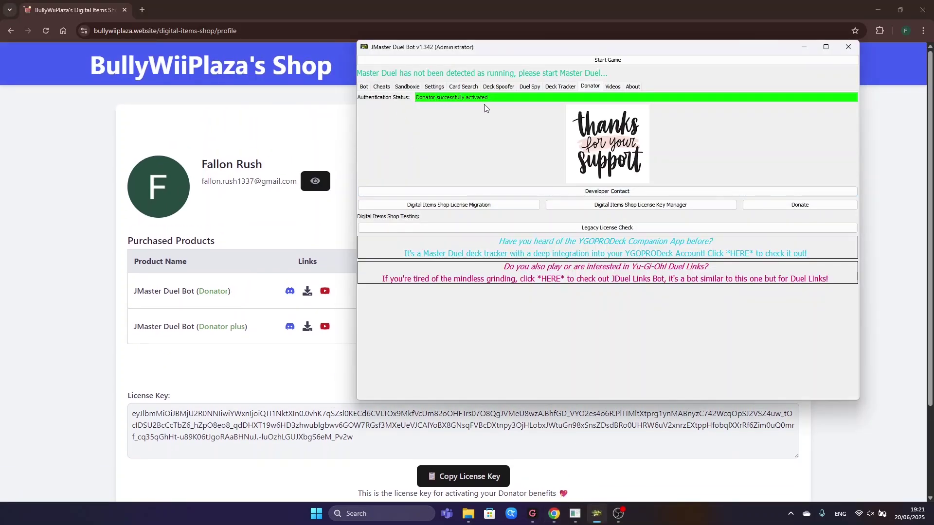
{"action": "left_click", "coordinate": [631, 205]}
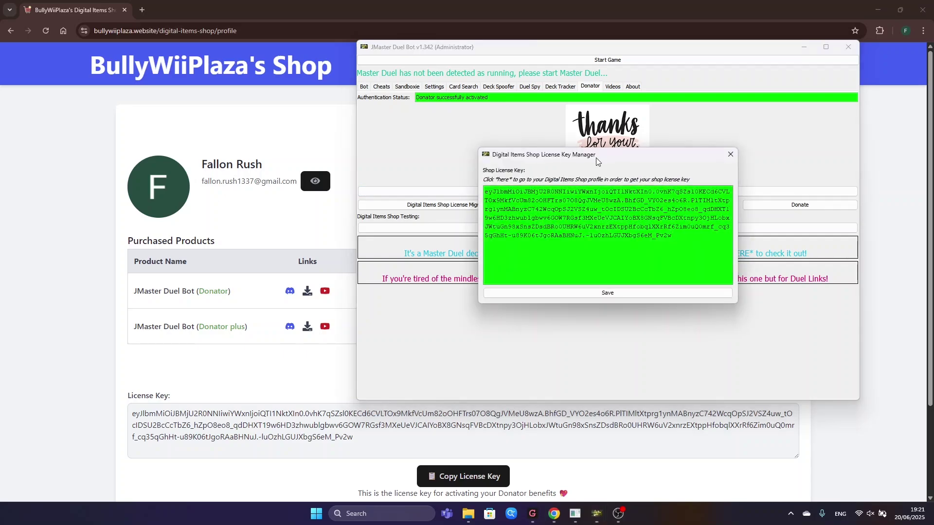
{"action": "left_click_drag", "start_coordinate": [576, 144], "coordinate": [579, 148]}
{"action": "left_click", "coordinate": [621, 293]}
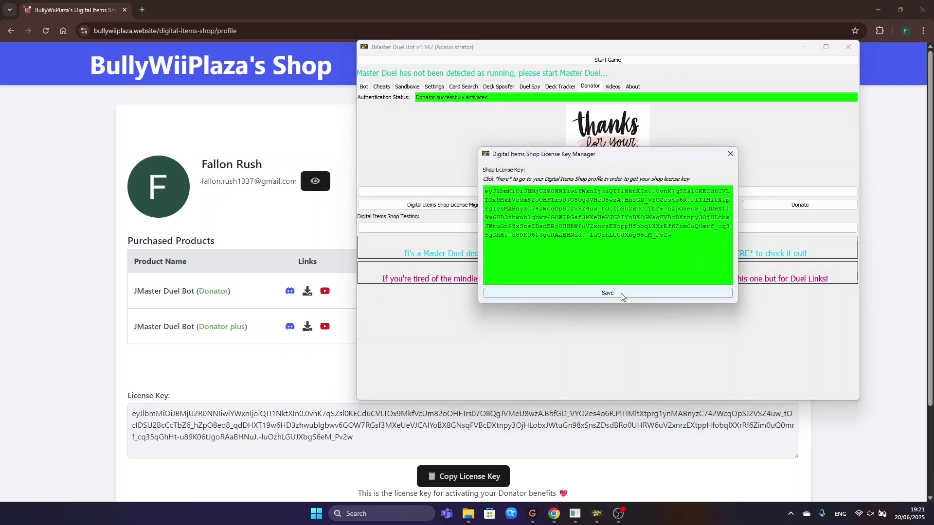
{"action": "left_click", "coordinate": [596, 247]}
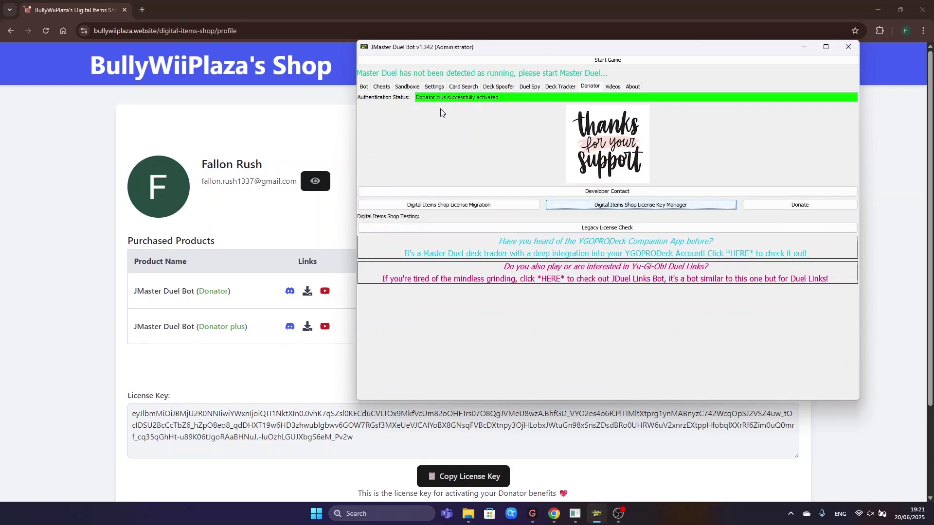
{"action": "left_click_drag", "start_coordinate": [503, 98], "coordinate": [410, 98]}
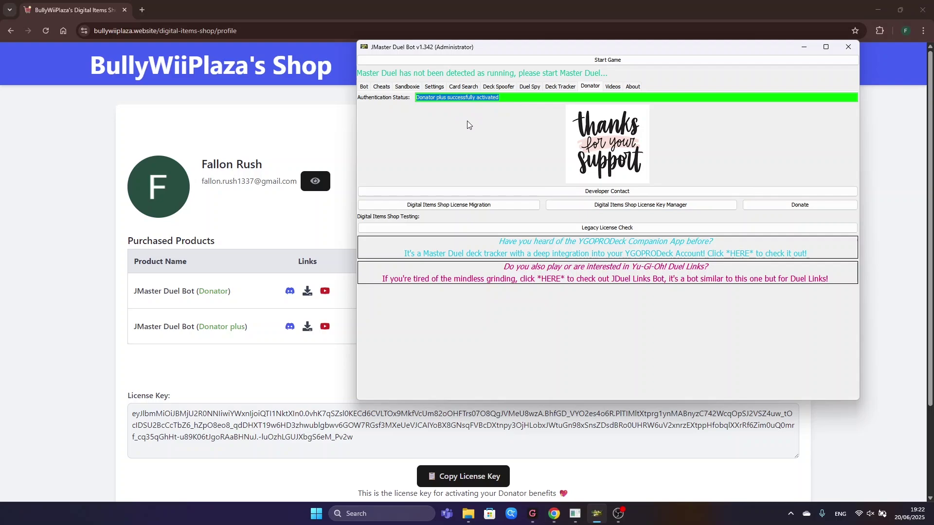
{"action": "left_click", "coordinate": [497, 100]}
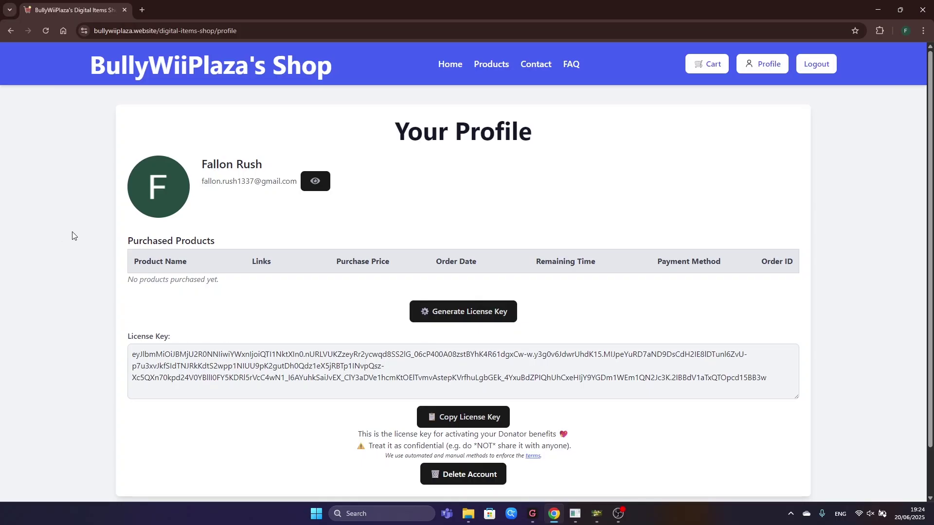
- Check the profile's purchased products, then open the Digital Items Shop License Migration form in JMaster Duel Bot
{"action": "left_click_drag", "start_coordinate": [118, 250], "coordinate": [219, 235]}
{"action": "left_click", "coordinate": [223, 236]}
{"action": "left_click", "coordinate": [602, 515]}
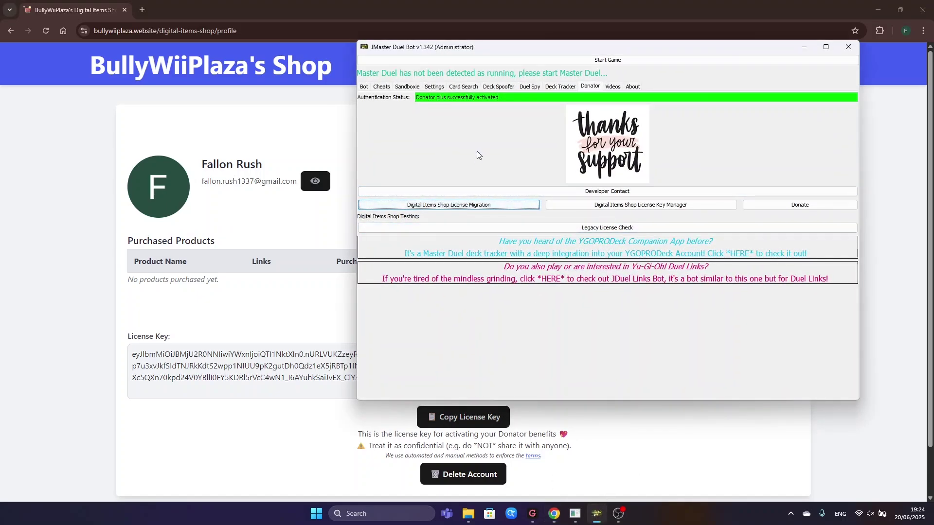
{"action": "left_click", "coordinate": [471, 209]}
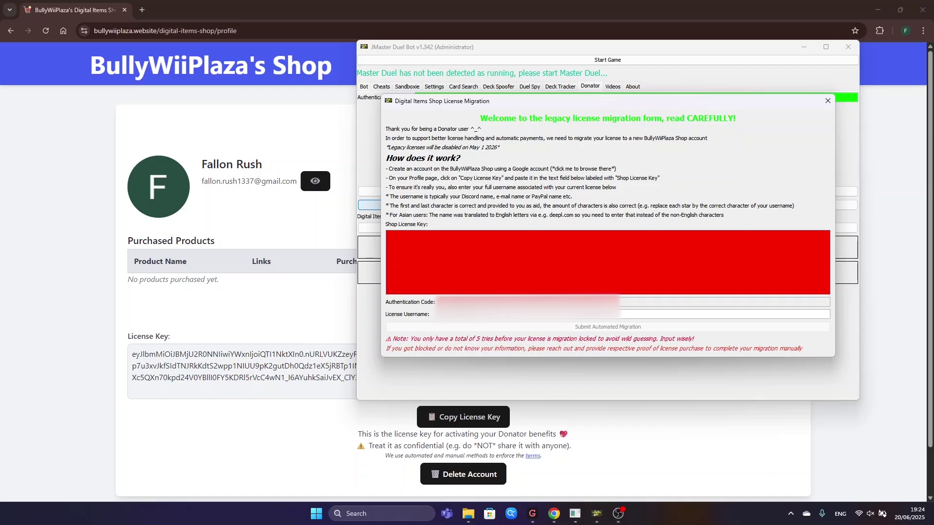
- Copy the license key from the shop profile into the migration form's Shop License Key field and submit the automated migration
{"action": "left_click", "coordinate": [33, 326]}
{"action": "scroll", "coordinate": [98, 301], "scroll_direction": "down", "scroll_amount": 1}
{"action": "left_click", "coordinate": [463, 364]}
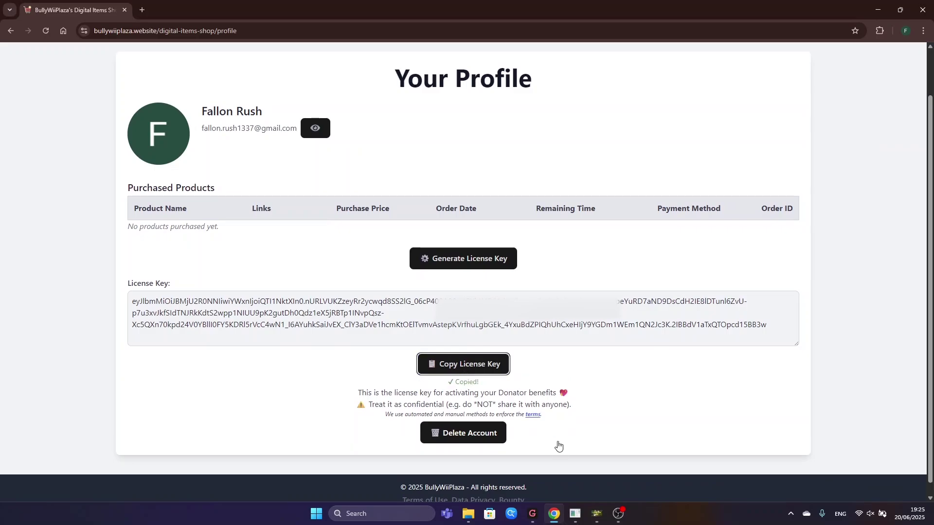
{"action": "left_click", "coordinate": [603, 438]}
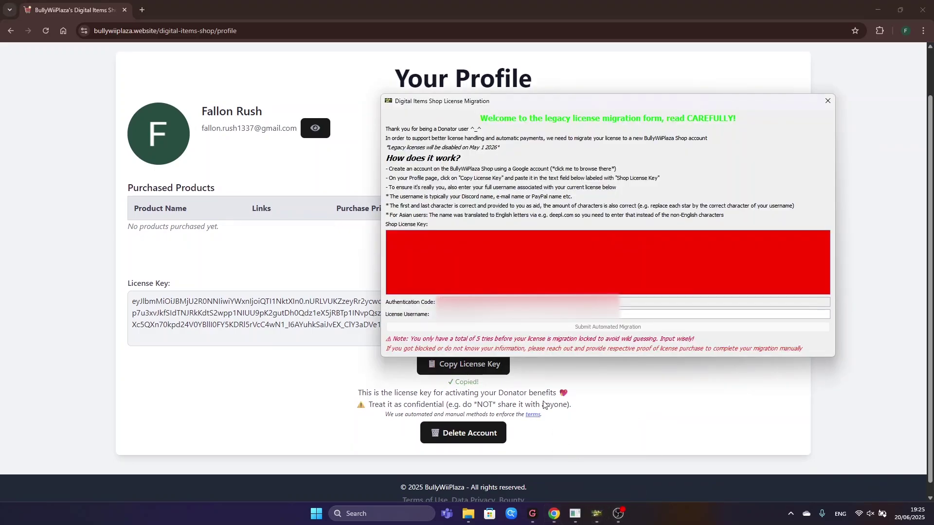
{"action": "left_click", "coordinate": [452, 267]}
{"action": "key", "text": "ctrl+v"}
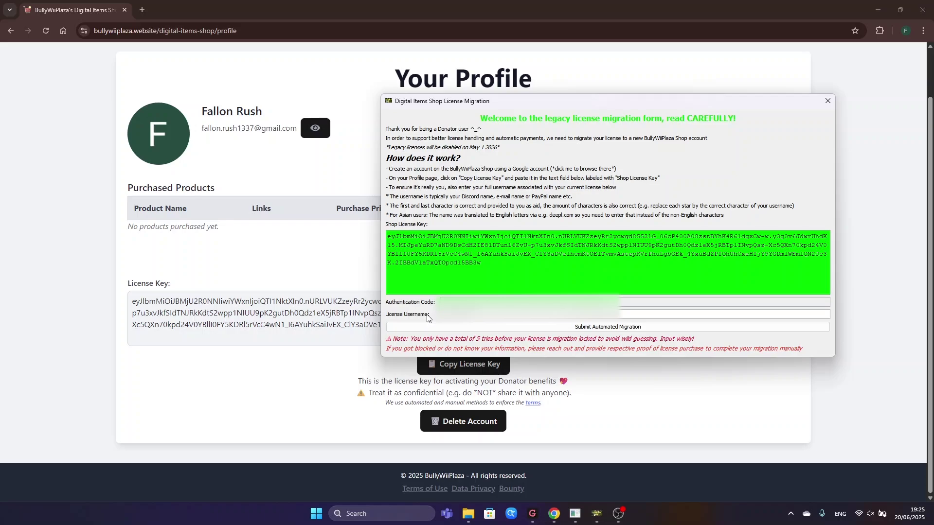
{"action": "left_click", "coordinate": [639, 330]}
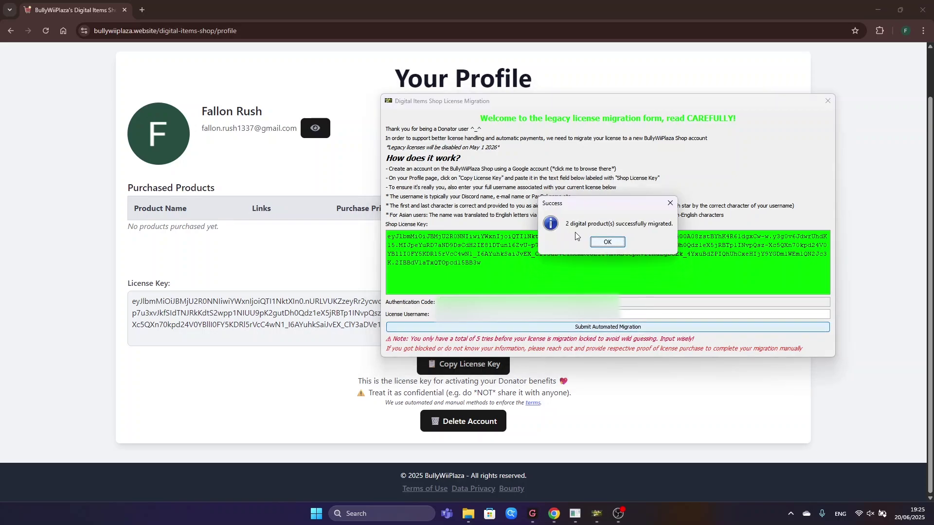
{"action": "left_click", "coordinate": [607, 242]}
- Return to the shop profile in the browser, reload it and review the purchased products list for the migrated licenses
{"action": "left_click", "coordinate": [73, 251]}
{"action": "scroll", "coordinate": [73, 251], "scroll_direction": "up", "scroll_amount": 1}
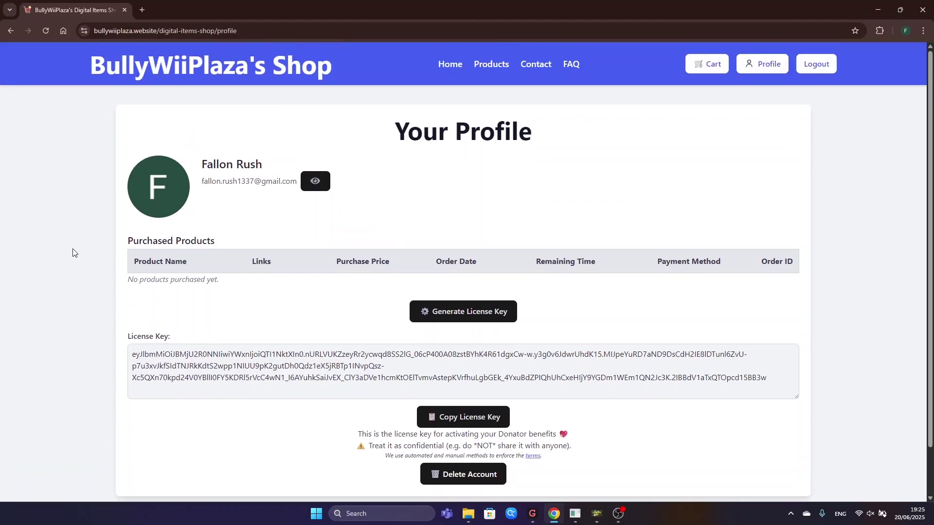
{"action": "key", "text": "F5"}
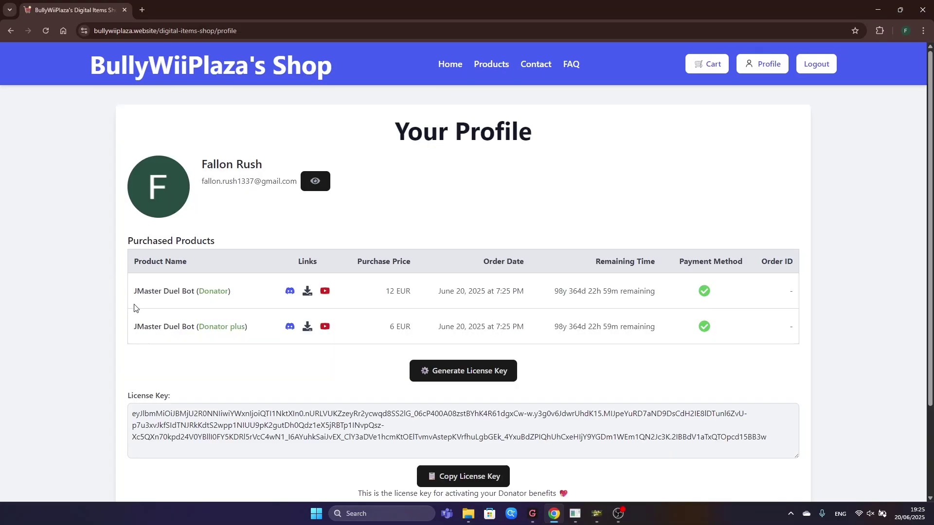
{"action": "left_click_drag", "start_coordinate": [127, 294], "coordinate": [253, 339]}
{"action": "left_click", "coordinate": [254, 339]}
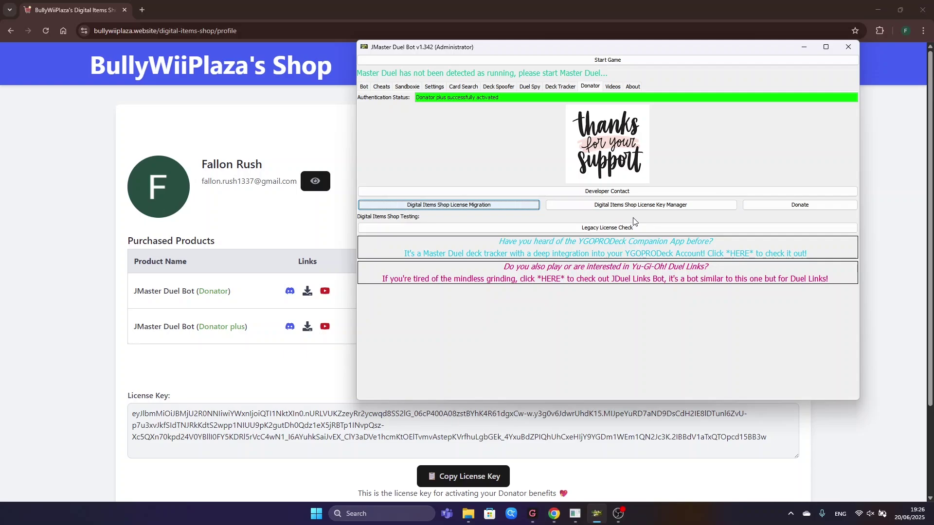
- Replace the stored shop license key with the copied one in the License Key Manager, save it and check the authentication status
{"action": "left_click", "coordinate": [633, 206]}
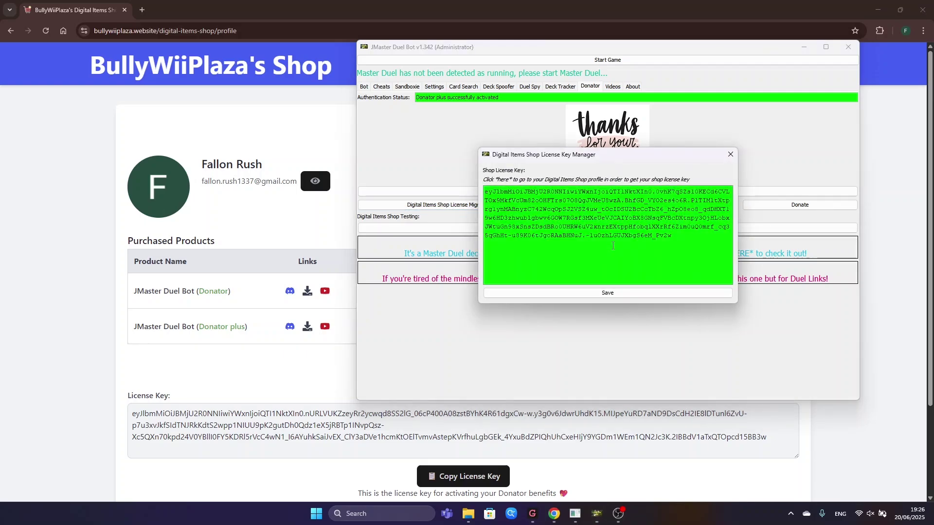
{"action": "key", "text": "ctrl+a"}
{"action": "key", "text": "ctrl+v"}
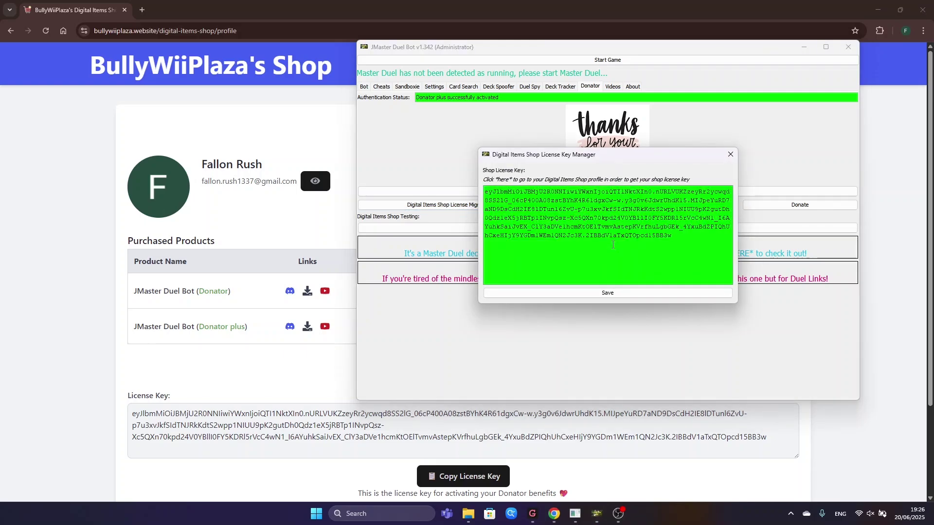
{"action": "left_click", "coordinate": [614, 293]}
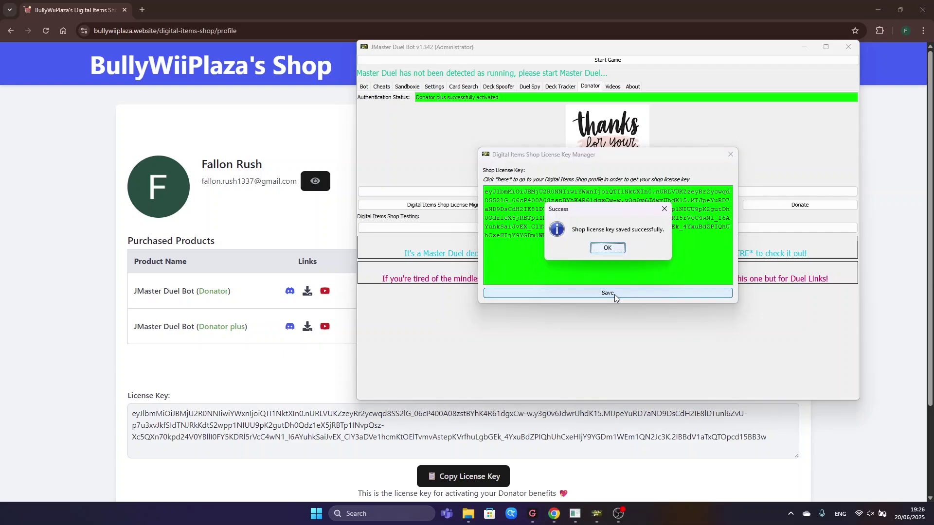
{"action": "left_click", "coordinate": [603, 249]}
{"action": "left_click", "coordinate": [603, 249]}
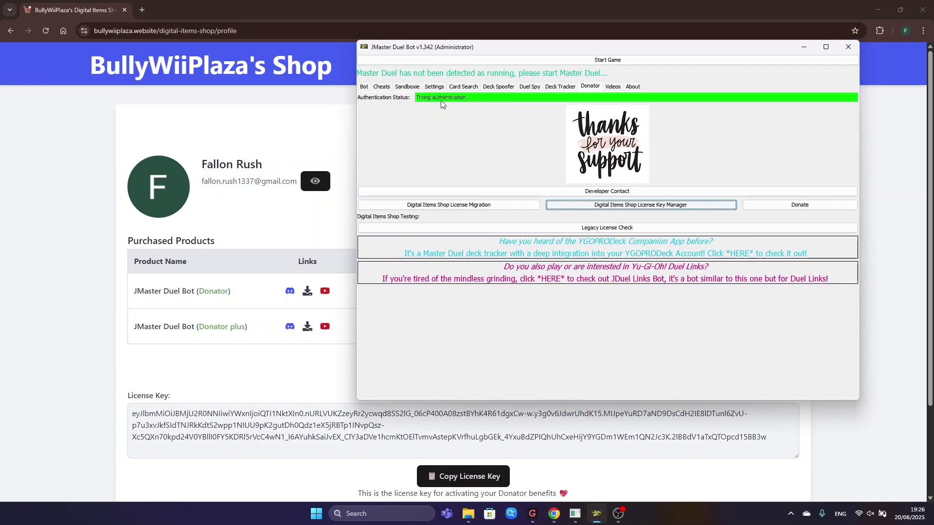
{"action": "left_click_drag", "start_coordinate": [504, 98], "coordinate": [417, 98]}
{"action": "left_click", "coordinate": [504, 100]}
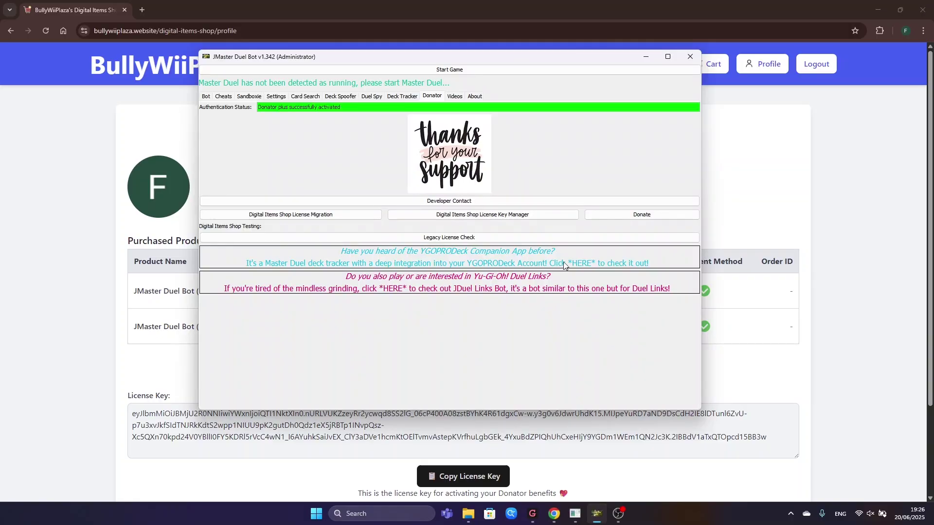
- Open the shop cart through the bot's Donate option and try to check out the Donator and Donator plus items
{"action": "left_click", "coordinate": [623, 214]}
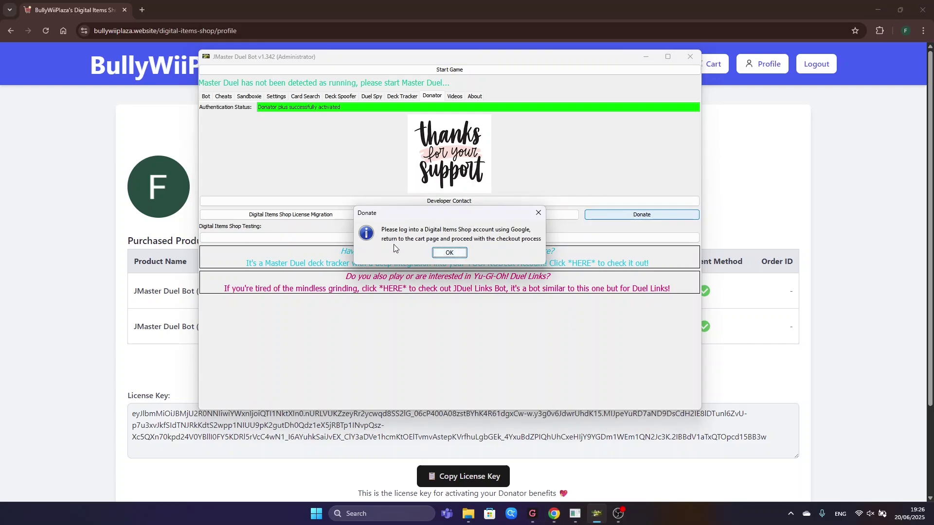
{"action": "left_click", "coordinate": [448, 253]}
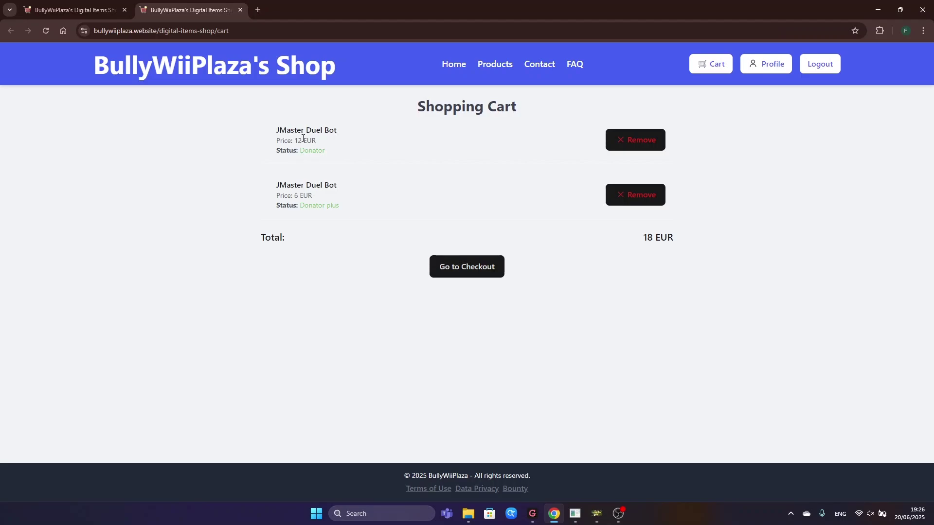
{"action": "left_click_drag", "start_coordinate": [342, 133], "coordinate": [277, 130]}
{"action": "double_click", "coordinate": [313, 150]}
{"action": "left_click", "coordinate": [276, 151]}
{"action": "left_click", "coordinate": [471, 279]}
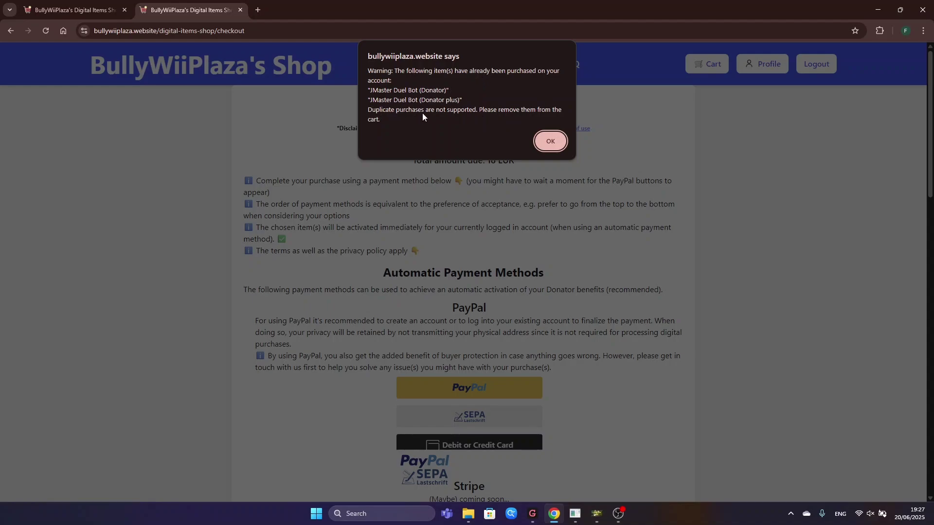
{"action": "left_click", "coordinate": [541, 142]}
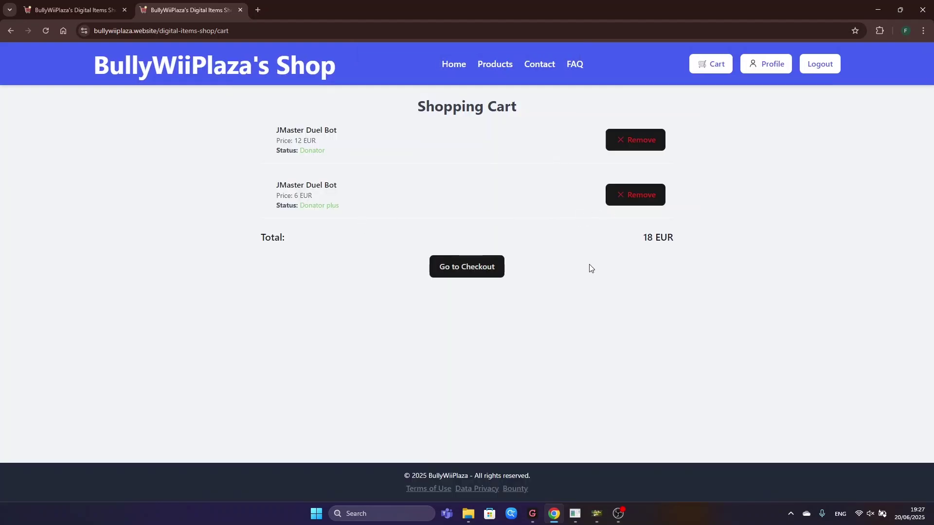